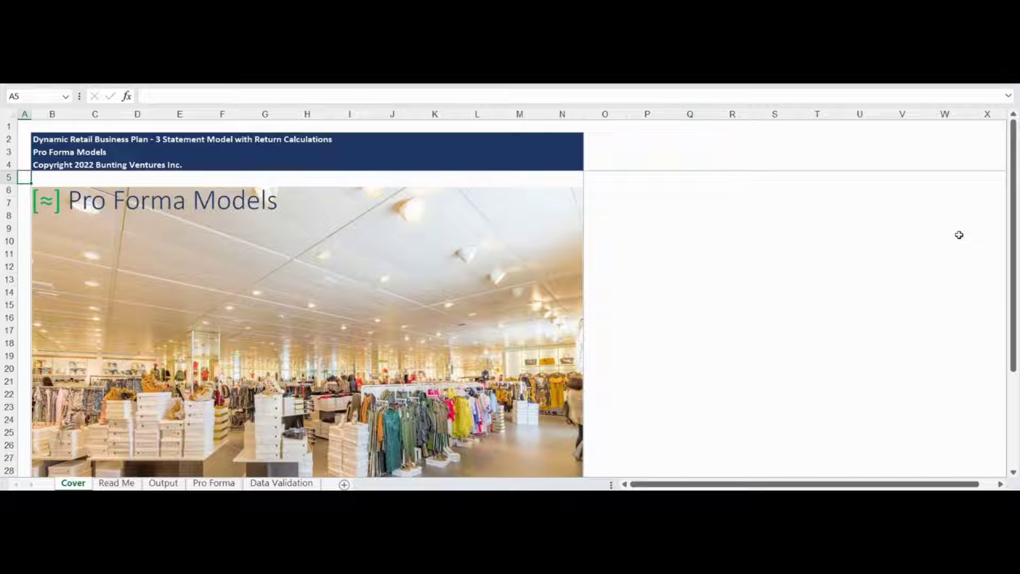
- Open the Read Me sheet and scan Common Use Cases, Functionality & Formatting, Modules and Documentation
{"action": "key", "text": "ctrl+Page_Down"}
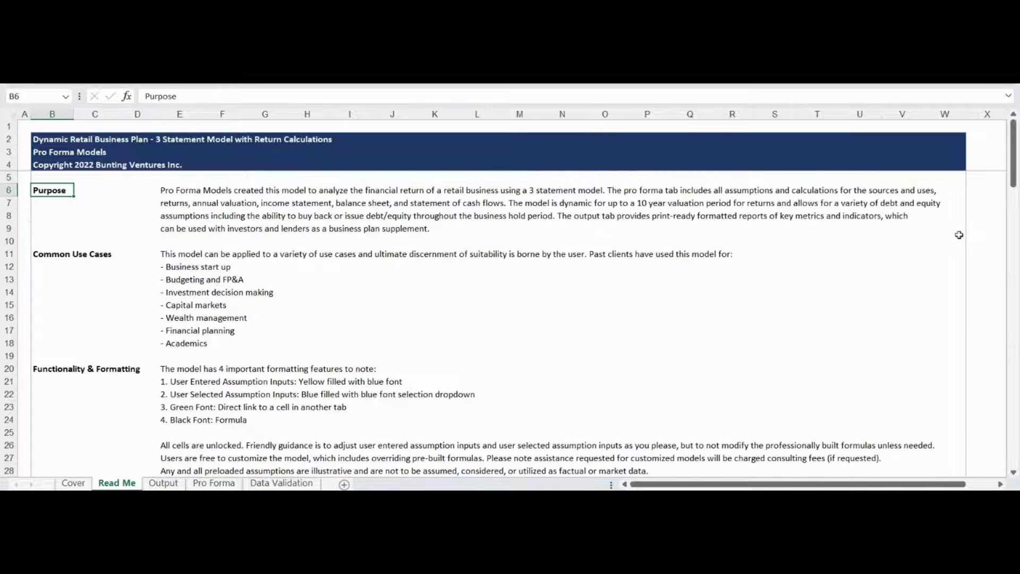
{"action": "key", "text": "ctrl+Down"}
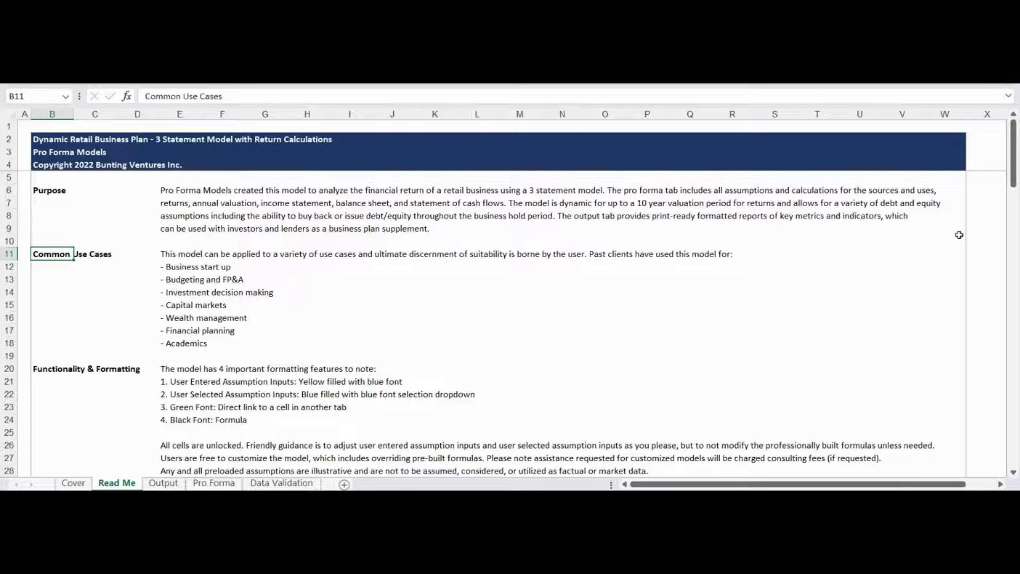
{"action": "key", "text": "ctrl+Down"}
{"action": "key", "text": "ctrl+Down"}
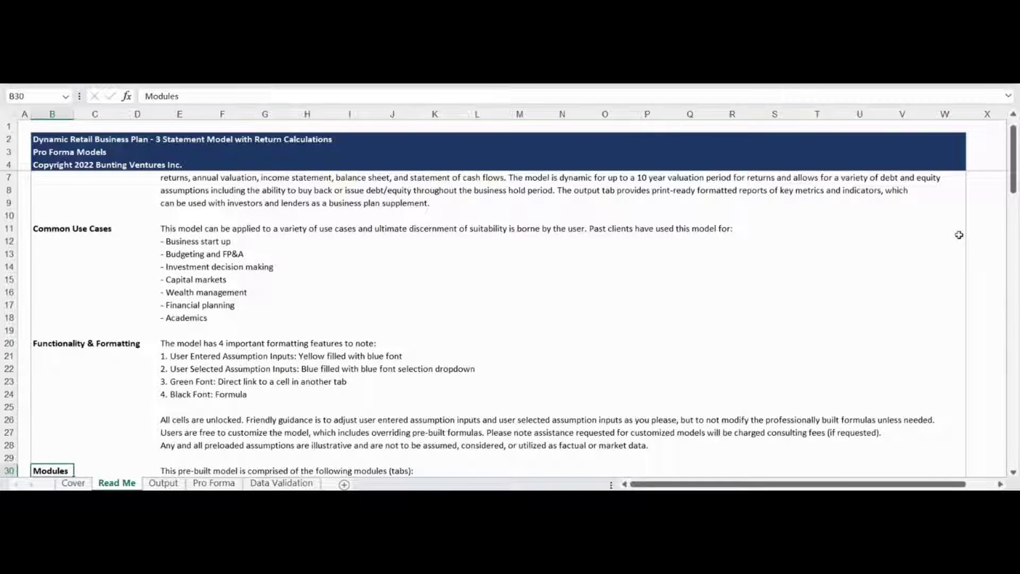
{"action": "key", "text": "ctrl+Down"}
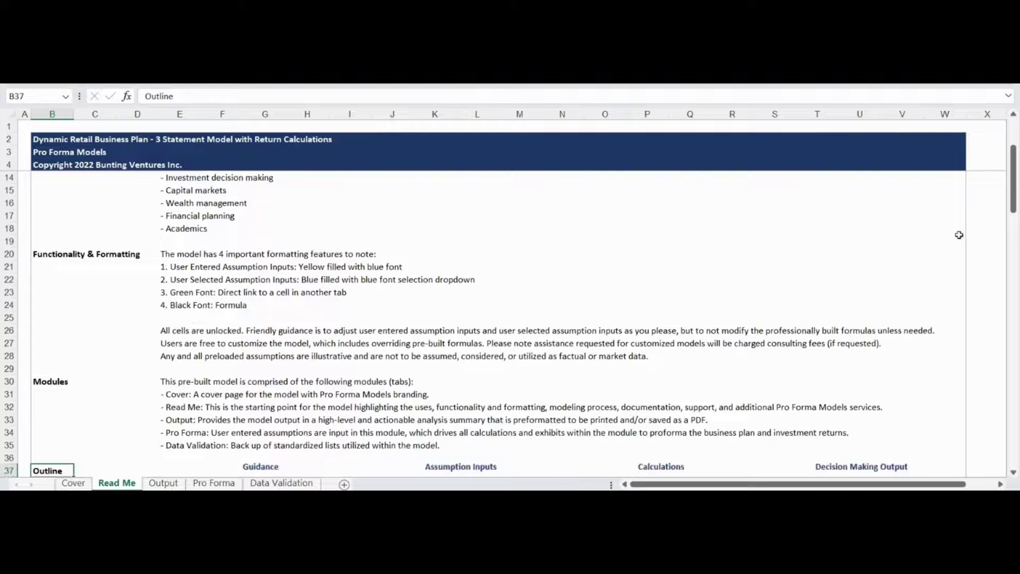
{"action": "key", "text": "ctrl+Down"}
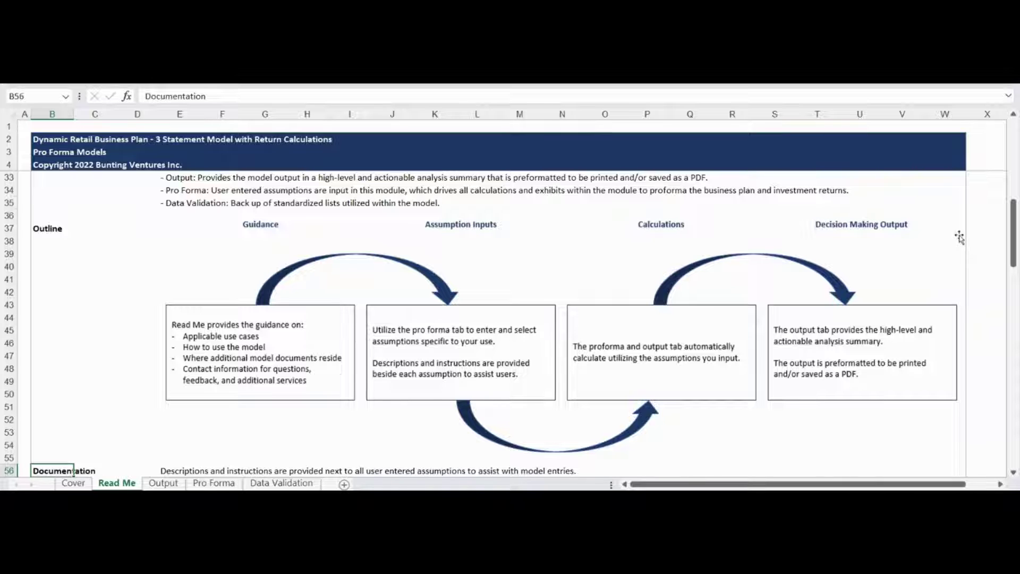
- Scan the Support, Services and License sections, then go to the Pro Forma Business Name assumption
{"action": "key", "text": "ctrl+Down"}
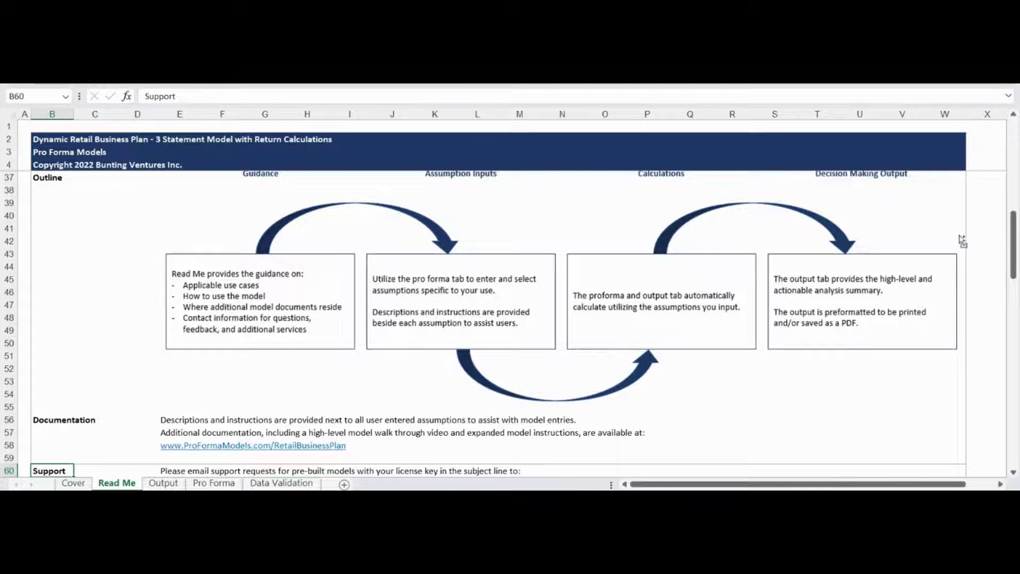
{"action": "key", "text": "ctrl+Down"}
{"action": "key", "text": "ctrl+Down"}
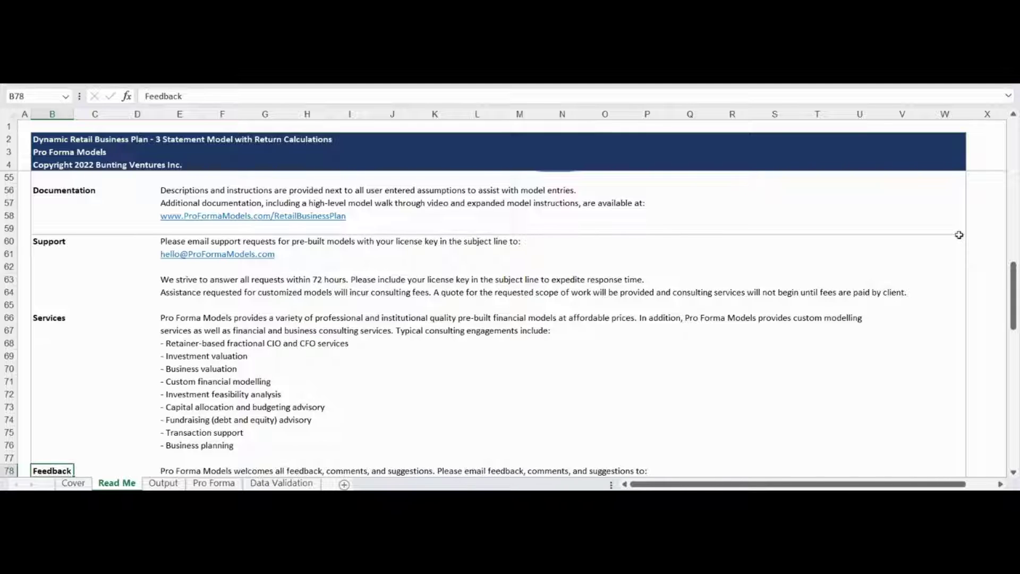
{"action": "key", "text": "ctrl+Down"}
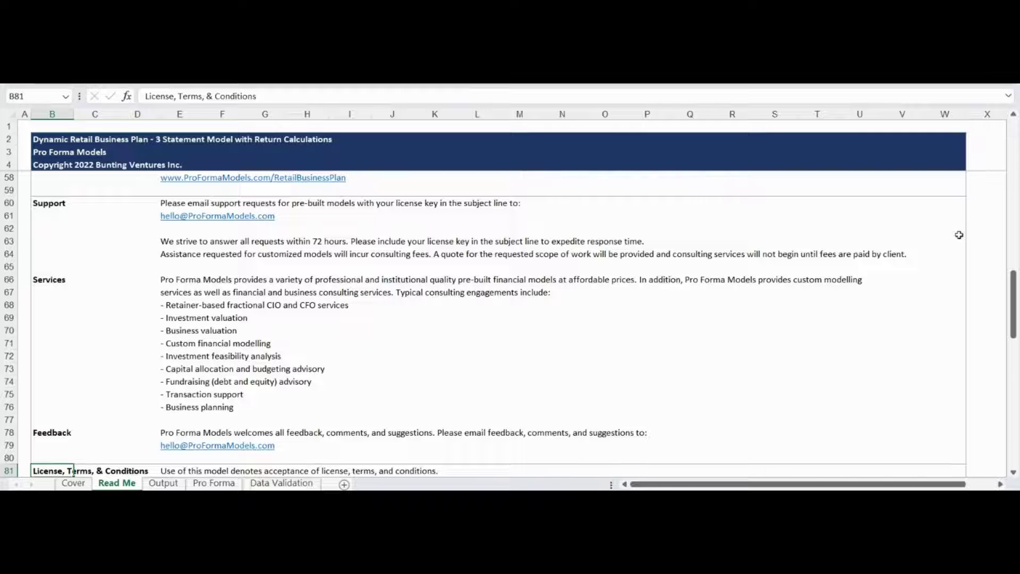
{"action": "key", "text": "ctrl+Page_Down"}
{"action": "key", "text": "ctrl+Page_Down"}
{"action": "key", "text": "Left"}
{"action": "key", "text": "Left"}
{"action": "key", "text": "Down"}
{"action": "key", "text": "Down"}
{"action": "key", "text": "Down"}
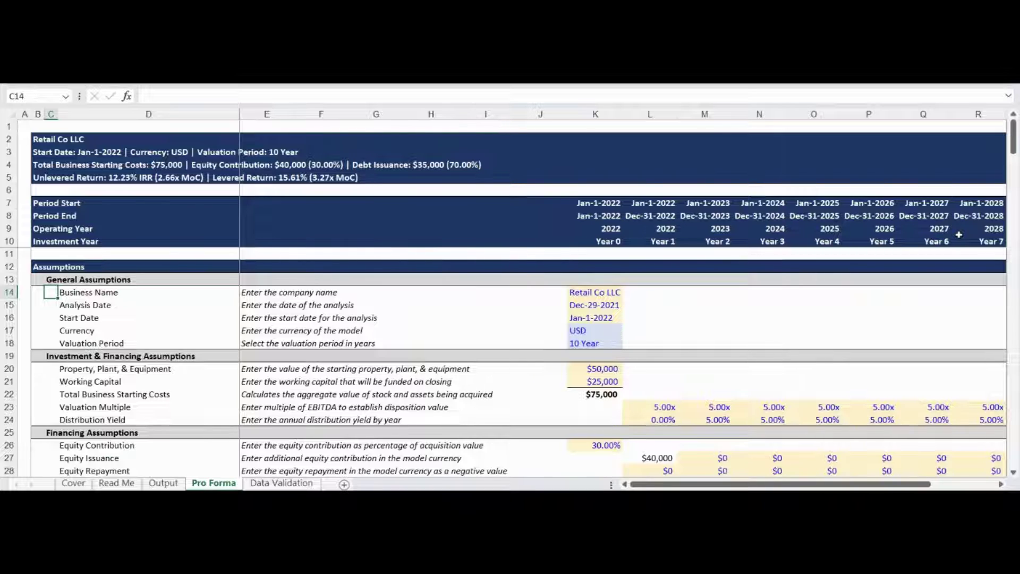
{"action": "key", "text": "Down"}
{"action": "key", "text": "Down"}
{"action": "key", "text": "Down"}
{"action": "key", "text": "Down"}
{"action": "key", "text": "Down"}
{"action": "key", "text": "Down"}
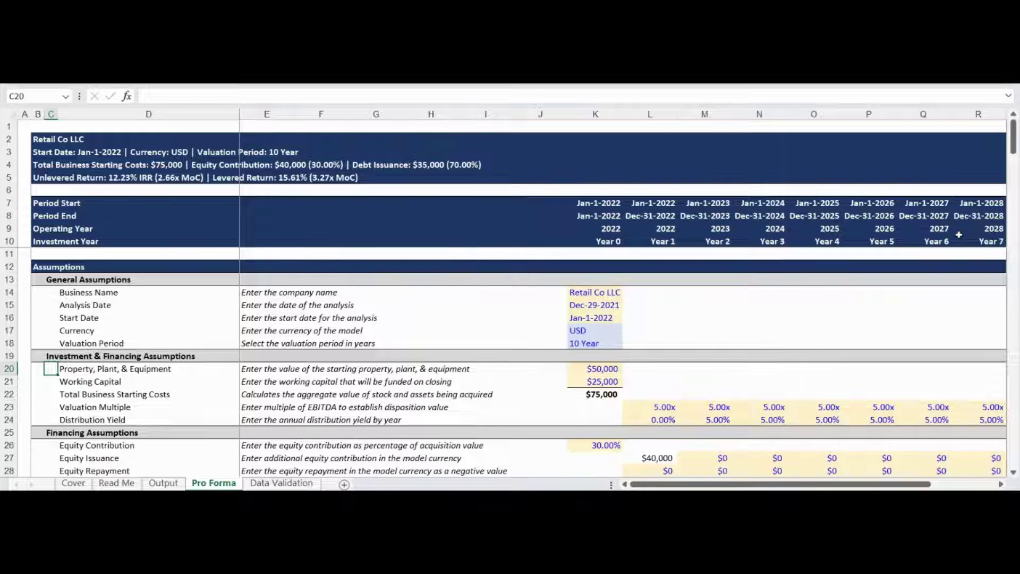
{"action": "key", "text": "Down"}
{"action": "key", "text": "Down"}
{"action": "key", "text": "Down"}
{"action": "key", "text": "Down"}
{"action": "key", "text": "Down"}
{"action": "key", "text": "Down"}
{"action": "key", "text": "Down"}
{"action": "key", "text": "Down"}
{"action": "key", "text": "Down"}
{"action": "key", "text": "Down"}
{"action": "key", "text": "Down"}
{"action": "key", "text": "Down"}
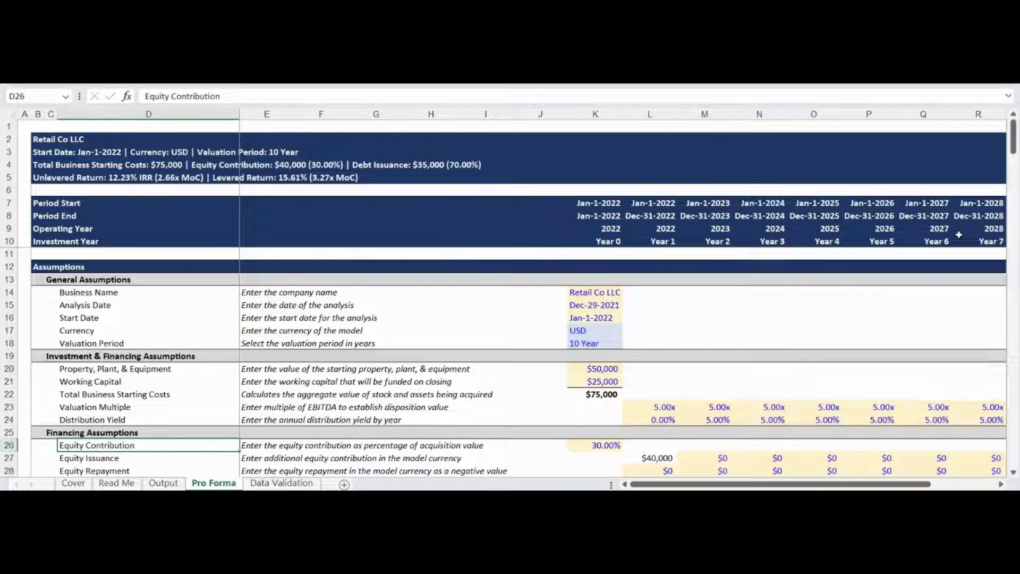
{"action": "key", "text": "Up"}
{"action": "key", "text": "Up"}
{"action": "key", "text": "Up"}
{"action": "key", "text": "Up"}
{"action": "key", "text": "Up"}
{"action": "key", "text": "Up"}
{"action": "key", "text": "Up"}
{"action": "key", "text": "Down"}
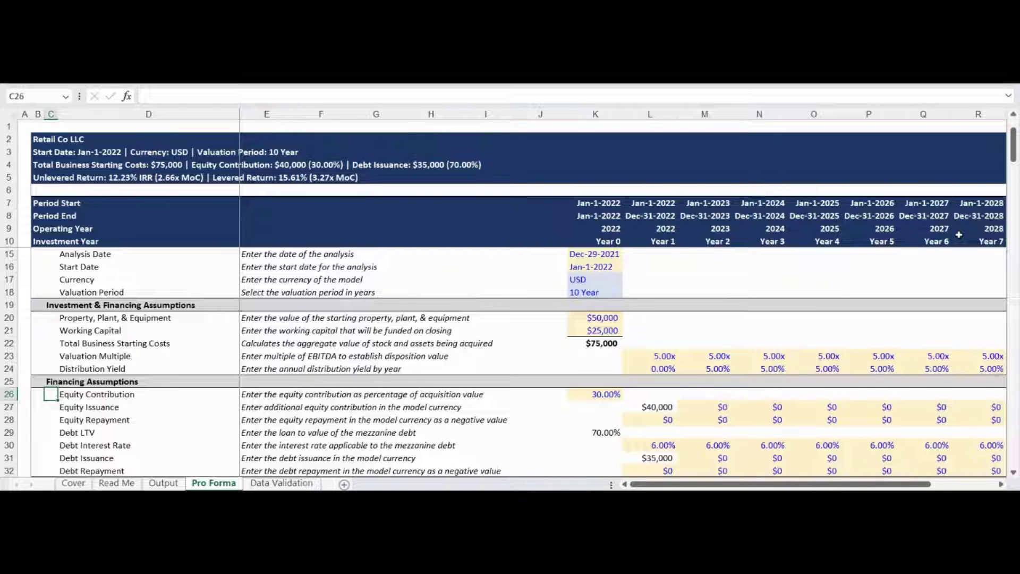
{"action": "key", "text": "ctrl+Down"}
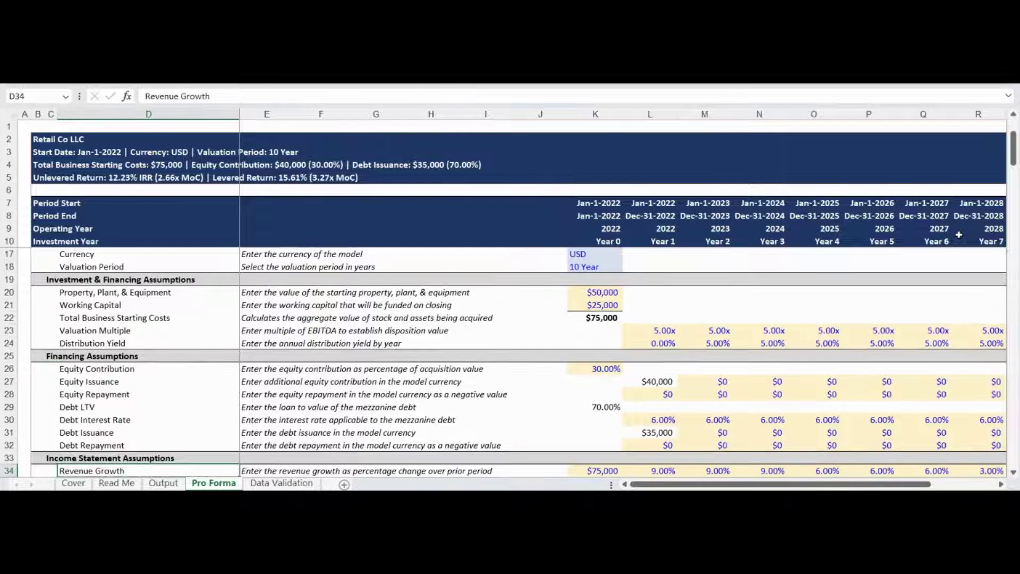
{"action": "key", "text": "Down"}
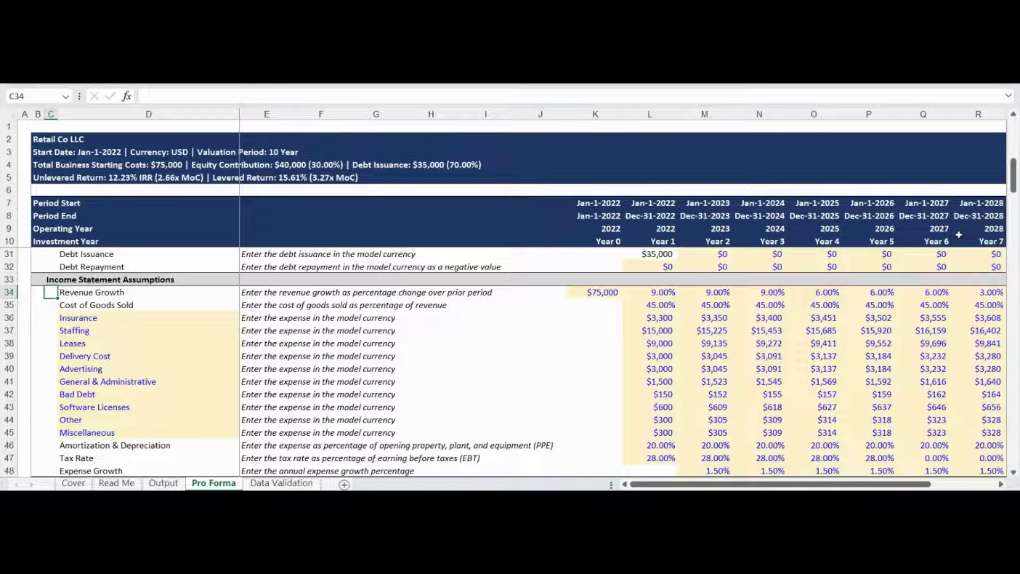
{"action": "key", "text": "Down"}
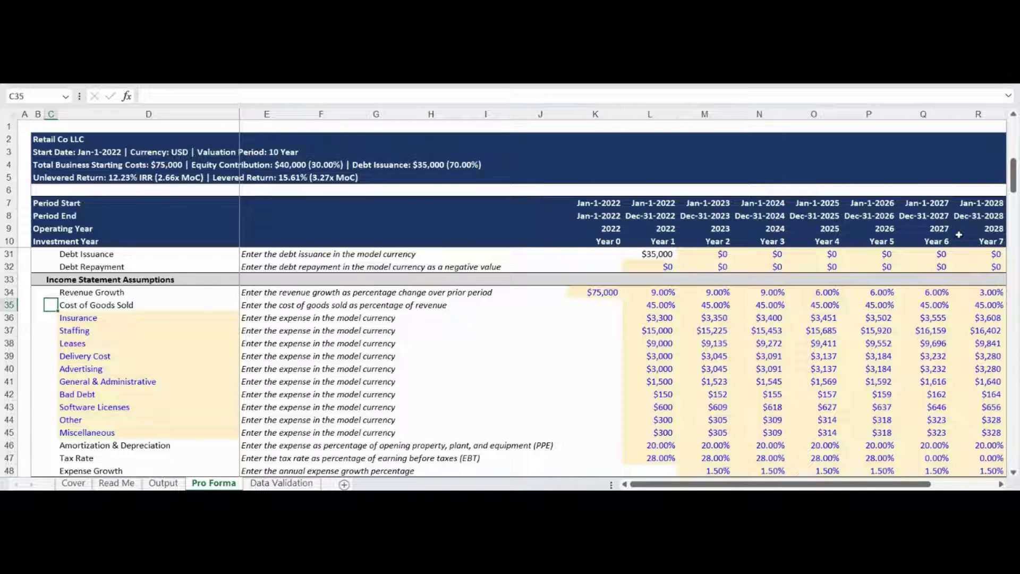
{"action": "key", "text": "Down"}
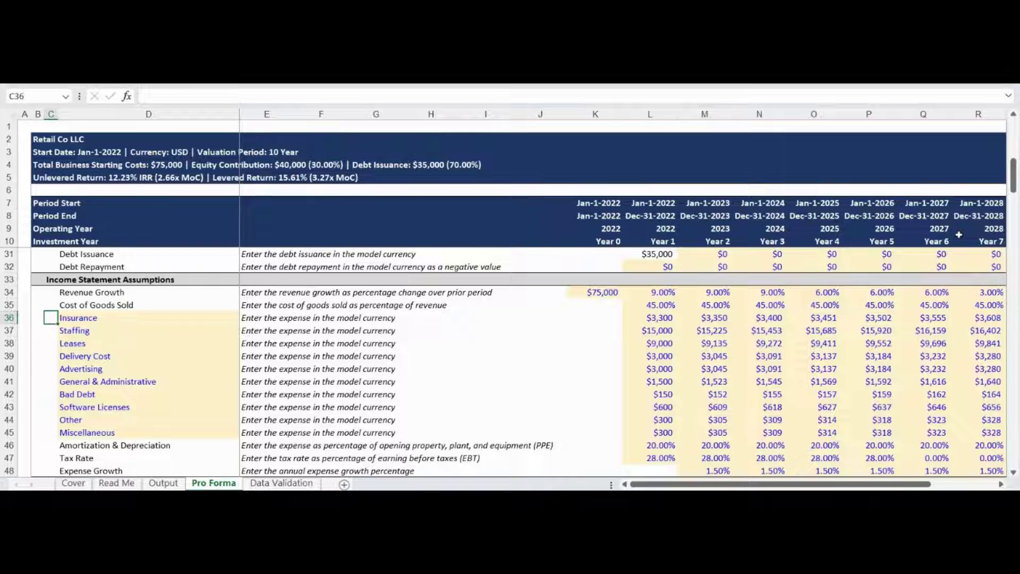
{"action": "key", "text": "Down"}
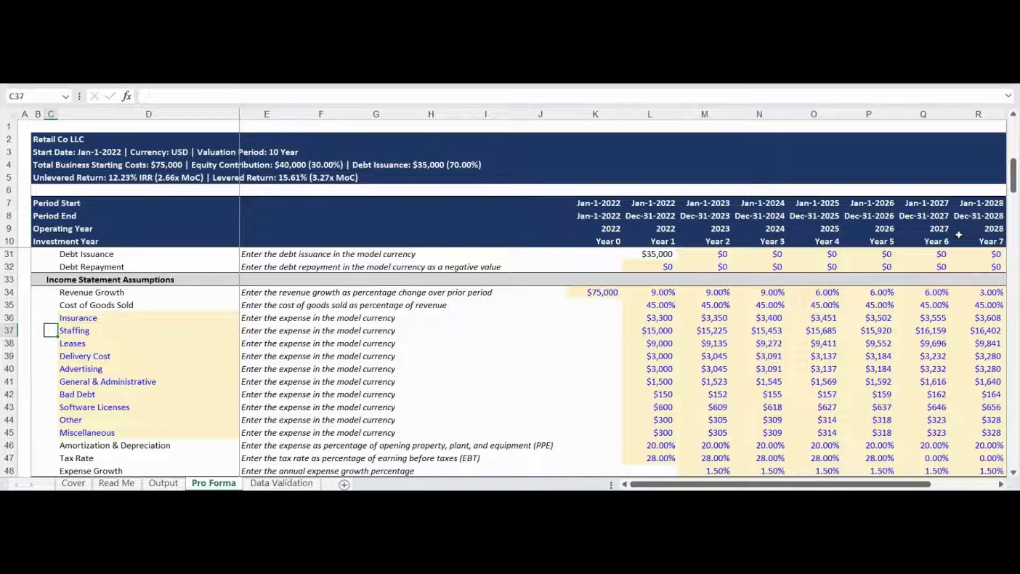
{"action": "key", "text": "Down"}
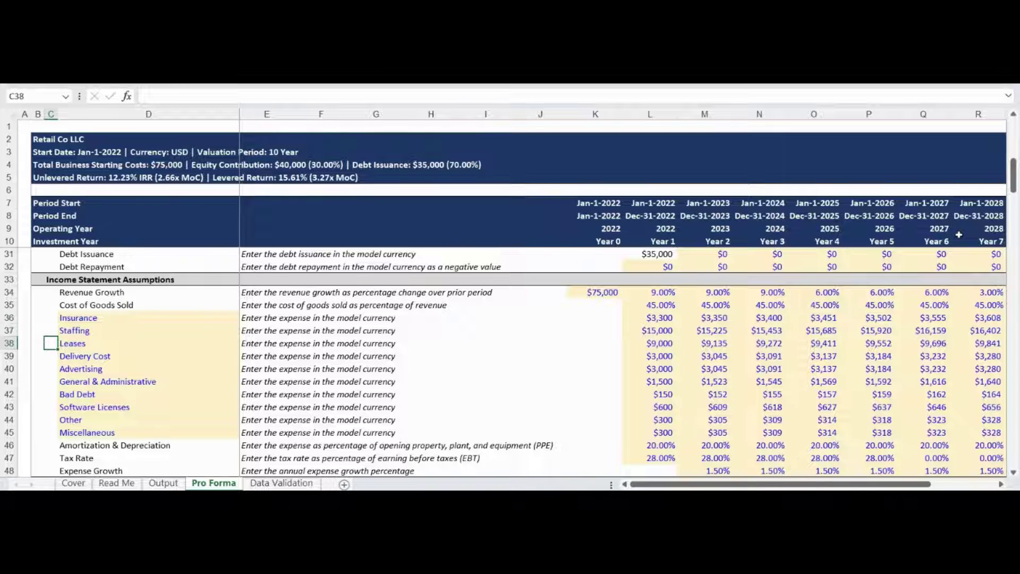
{"action": "key", "text": "Down"}
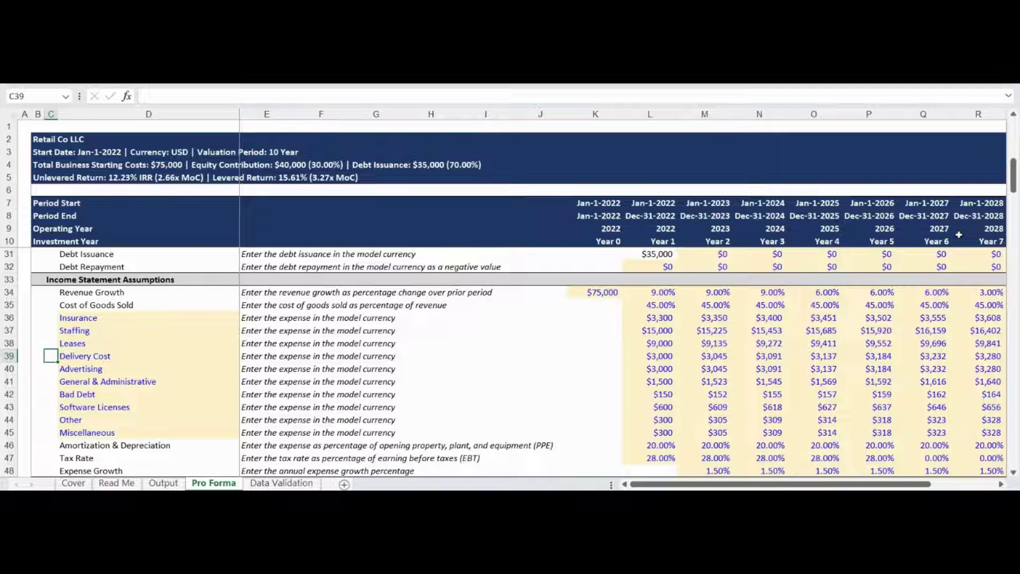
{"action": "key", "text": "Down"}
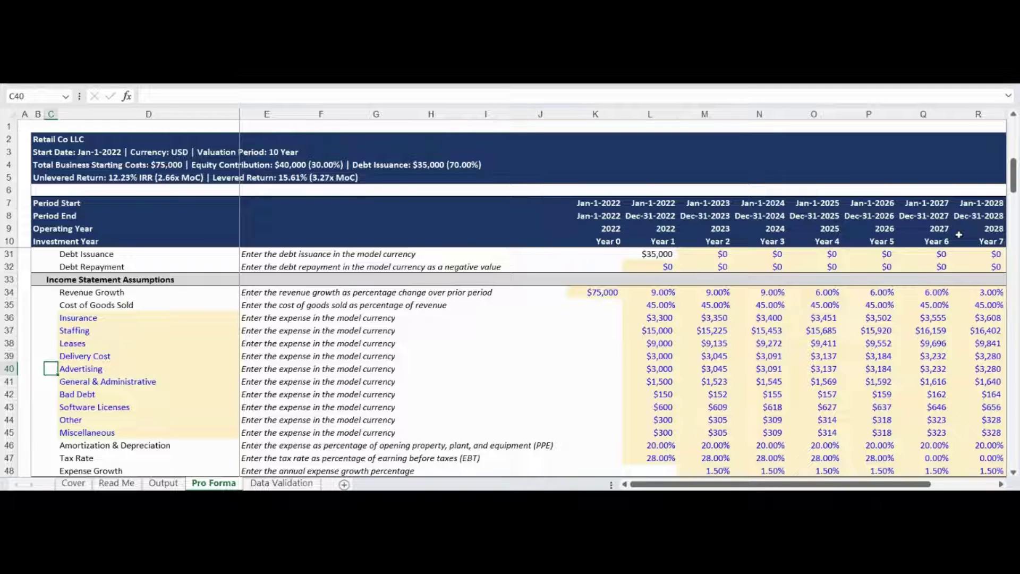
{"action": "key", "text": "Down"}
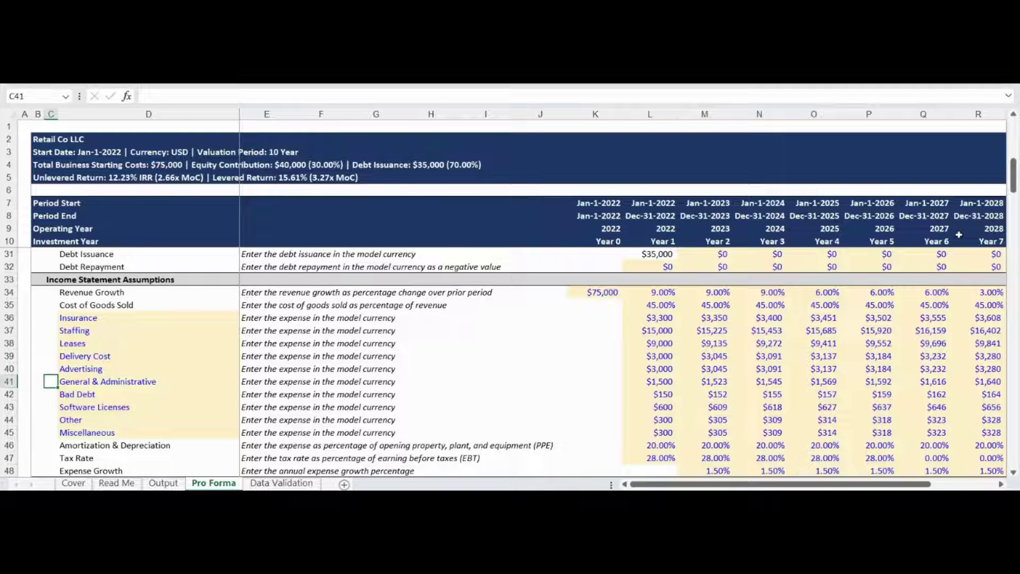
{"action": "key", "text": "Down"}
{"action": "key", "text": "Down"}
{"action": "key", "text": "Down"}
{"action": "key", "text": "Down"}
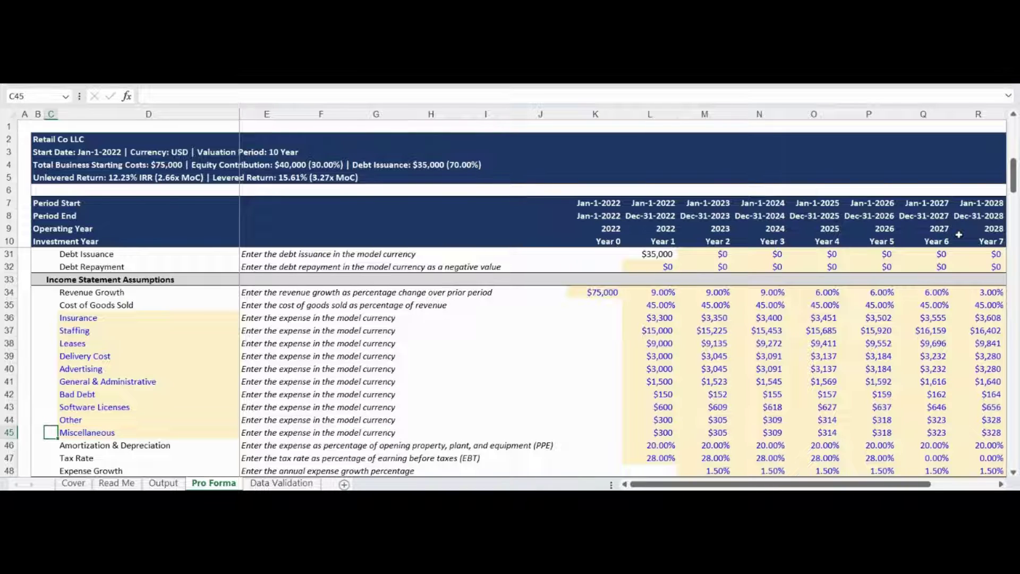
{"action": "key", "text": "Down"}
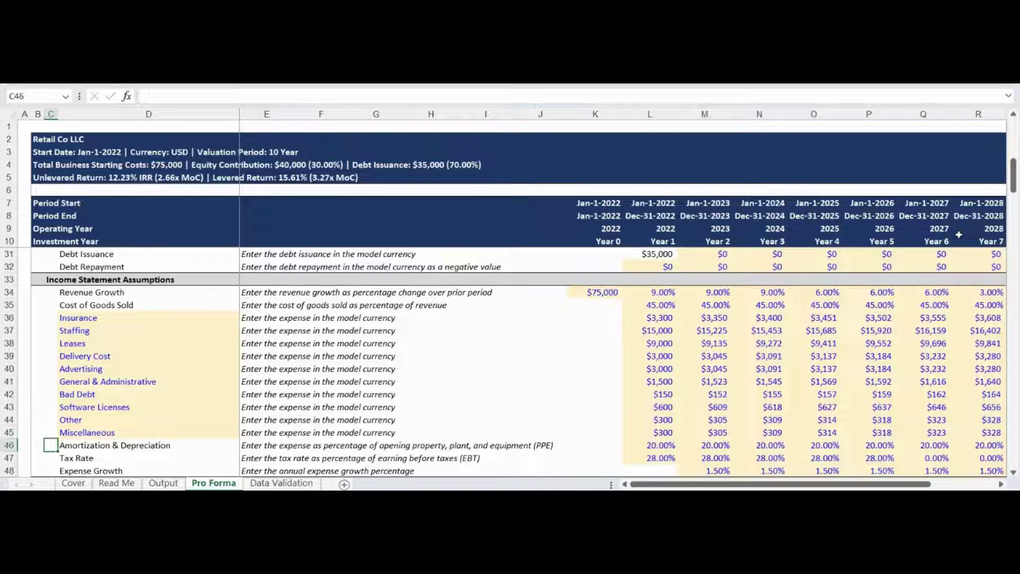
{"action": "key", "text": "Down"}
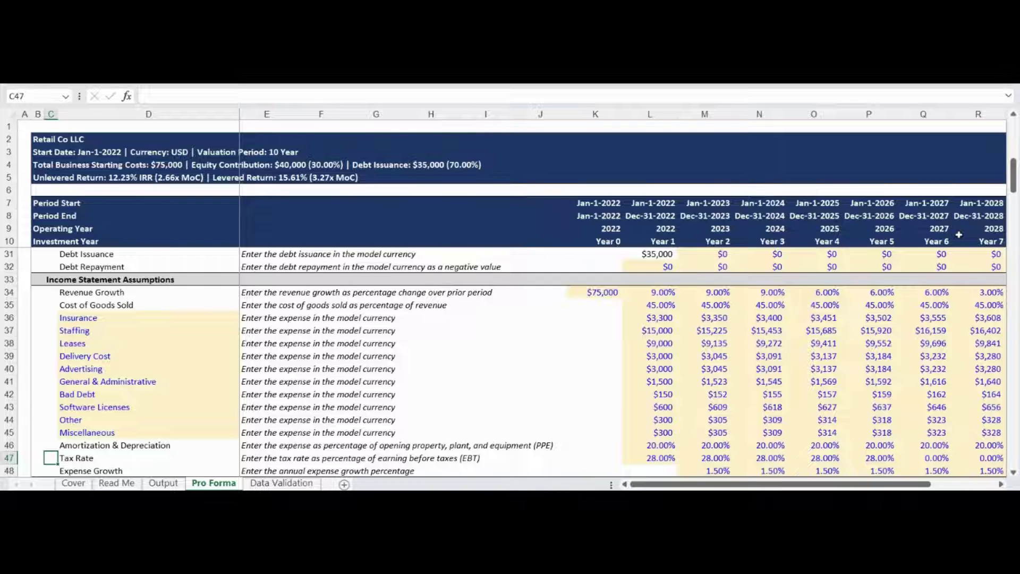
{"action": "key", "text": "Down"}
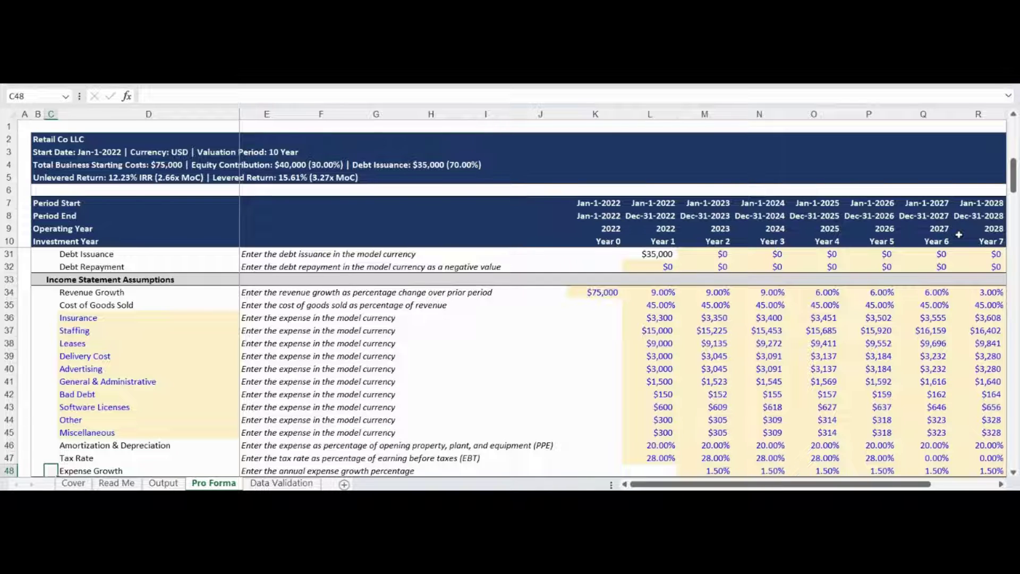
{"action": "key", "text": "Down"}
{"action": "key", "text": "Down"}
{"action": "key", "text": "Down"}
{"action": "key", "text": "Down"}
{"action": "key", "text": "Down"}
{"action": "key", "text": "Up"}
{"action": "key", "text": "Up"}
{"action": "key", "text": "Up"}
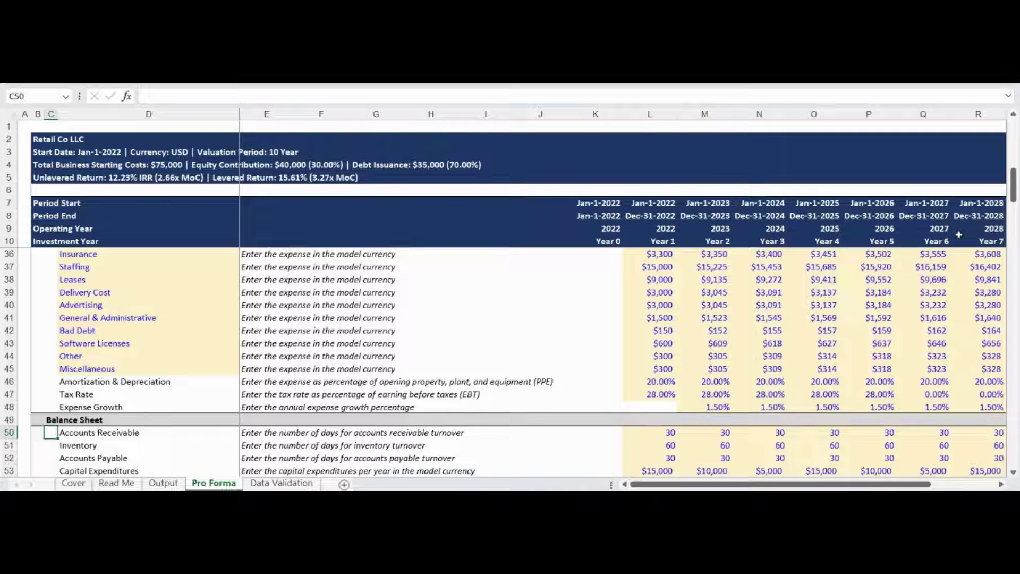
- Review Sources & Uses: $50,000 equipment and $25,000 working capital against $40,000 equity and $35,000 debt
{"action": "key", "text": "Down"}
{"action": "key", "text": "Down"}
{"action": "key", "text": "Down"}
{"action": "key", "text": "Down"}
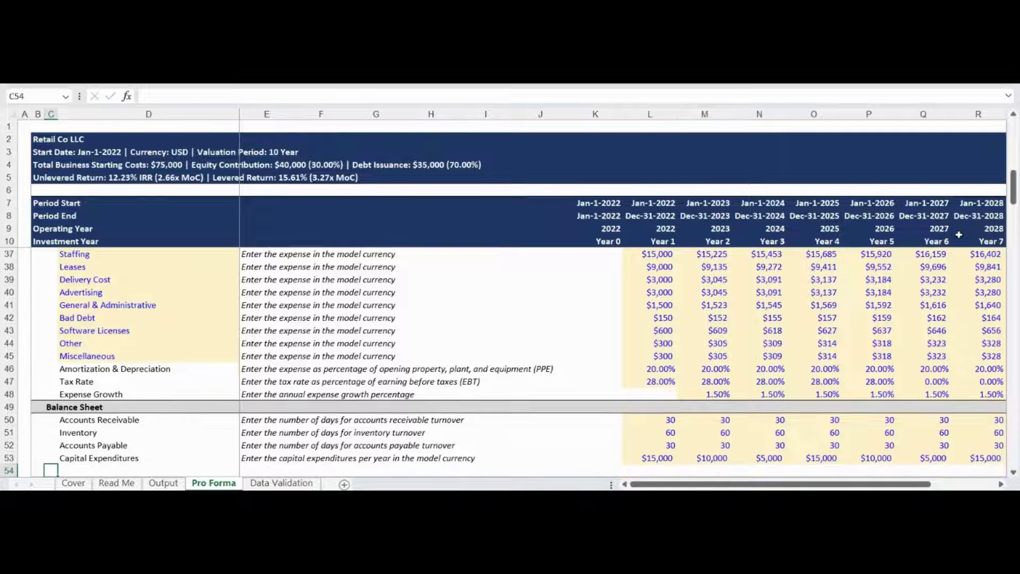
{"action": "key", "text": "Down"}
{"action": "key", "text": "Down"}
{"action": "key", "text": "Down"}
{"action": "key", "text": "Down"}
{"action": "key", "text": "Down"}
{"action": "key", "text": "Down"}
{"action": "key", "text": "Down"}
{"action": "key", "text": "Down"}
{"action": "key", "text": "Down"}
{"action": "key", "text": "Down"}
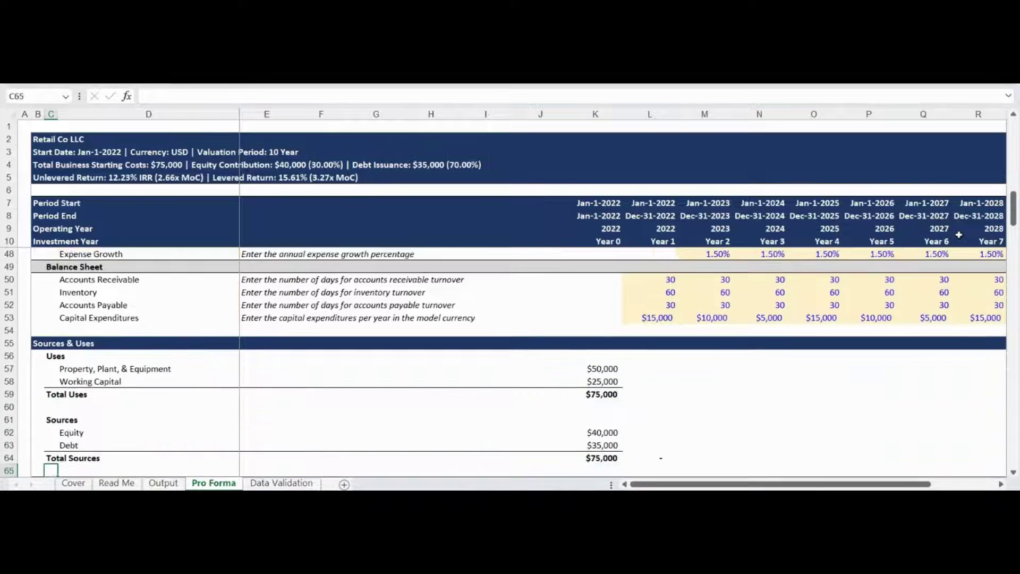
{"action": "key", "text": "Down"}
{"action": "key", "text": "Down"}
{"action": "key", "text": "Down"}
{"action": "key", "text": "Down"}
{"action": "key", "text": "Down"}
{"action": "key", "text": "Up"}
{"action": "key", "text": "Up"}
{"action": "key", "text": "Up"}
{"action": "key", "text": "Up"}
{"action": "key", "text": "Left"}
{"action": "key", "text": "Up"}
{"action": "key", "text": "Up"}
{"action": "key", "text": "Up"}
{"action": "key", "text": "Up"}
{"action": "key", "text": "Up"}
{"action": "key", "text": "Up"}
{"action": "key", "text": "Up"}
{"action": "key", "text": "Up"}
{"action": "key", "text": "Up"}
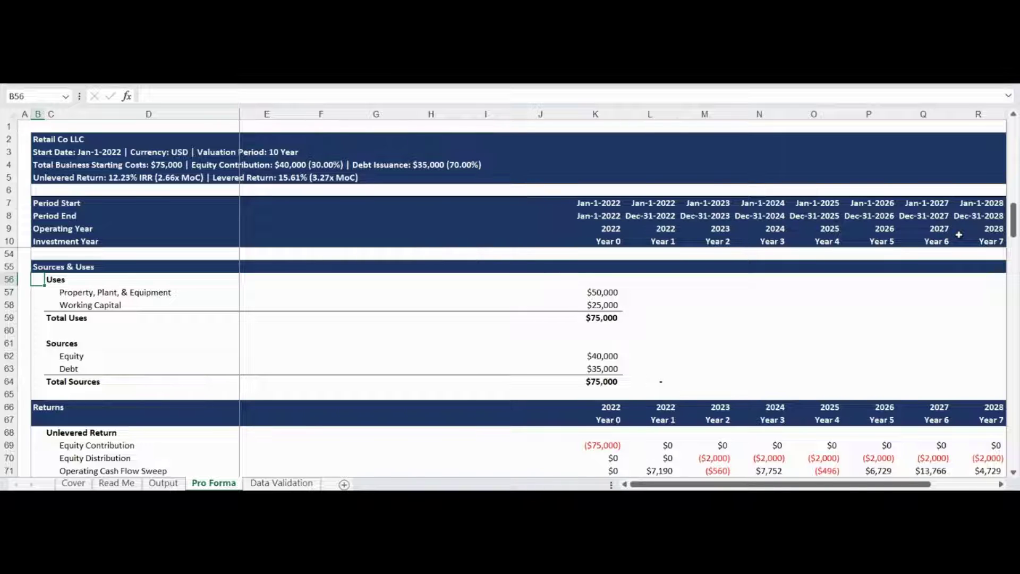
- Step through the IRR and MoC returns to Valuation: $8,813 EBITDA, $44,063 gross, $9,063 net
{"action": "key", "text": "Down"}
{"action": "key", "text": "Down"}
{"action": "key", "text": "Down"}
{"action": "key", "text": "Down"}
{"action": "key", "text": "Down"}
{"action": "key", "text": "Down"}
{"action": "key", "text": "Down"}
{"action": "key", "text": "Down"}
{"action": "key", "text": "Down"}
{"action": "key", "text": "Down"}
{"action": "key", "text": "Down"}
{"action": "key", "text": "Down"}
{"action": "key", "text": "Down"}
{"action": "key", "text": "Down"}
{"action": "key", "text": "Down"}
{"action": "key", "text": "Down"}
{"action": "key", "text": "Down"}
{"action": "key", "text": "Down"}
{"action": "key", "text": "Down"}
{"action": "key", "text": "Down"}
{"action": "key", "text": "Down"}
{"action": "key", "text": "Down"}
{"action": "key", "text": "Down"}
{"action": "key", "text": "Down"}
{"action": "key", "text": "Down"}
{"action": "key", "text": "Down"}
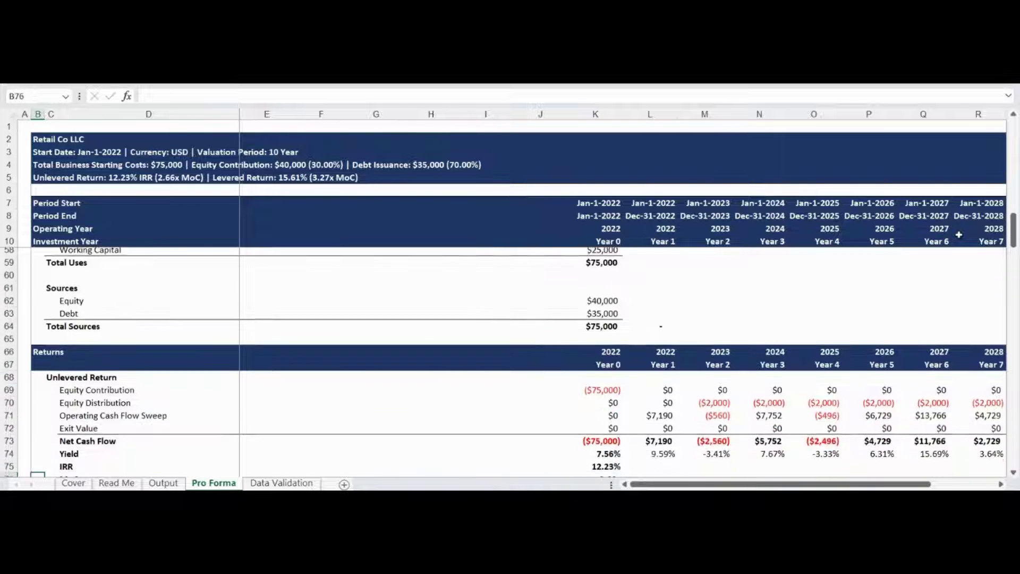
{"action": "key", "text": "Up"}
{"action": "key", "text": "Up"}
{"action": "key", "text": "Up"}
{"action": "key", "text": "Up"}
{"action": "key", "text": "Up"}
{"action": "key", "text": "Up"}
{"action": "key", "text": "Up"}
{"action": "key", "text": "Up"}
{"action": "key", "text": "Up"}
{"action": "key", "text": "Up"}
{"action": "key", "text": "Up"}
{"action": "key", "text": "Up"}
{"action": "key", "text": "Up"}
{"action": "key", "text": "Up"}
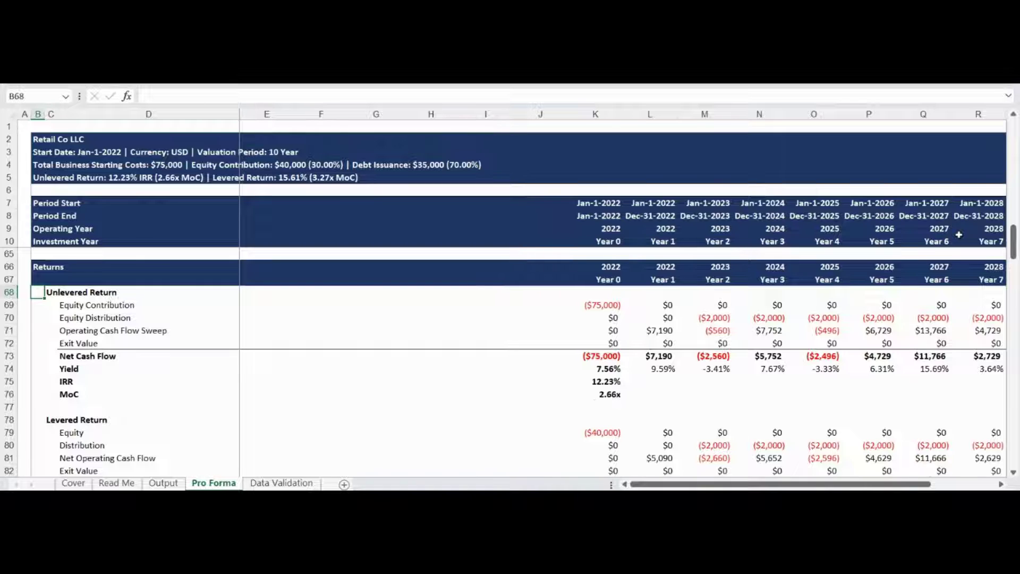
{"action": "key", "text": "Down"}
{"action": "key", "text": "Down"}
{"action": "key", "text": "Down"}
{"action": "key", "text": "Down"}
{"action": "key", "text": "Down"}
{"action": "key", "text": "Down"}
{"action": "key", "text": "Down"}
{"action": "key", "text": "Down"}
{"action": "key", "text": "Down"}
{"action": "key", "text": "Down"}
{"action": "key", "text": "Down"}
{"action": "key", "text": "Down"}
{"action": "key", "text": "Down"}
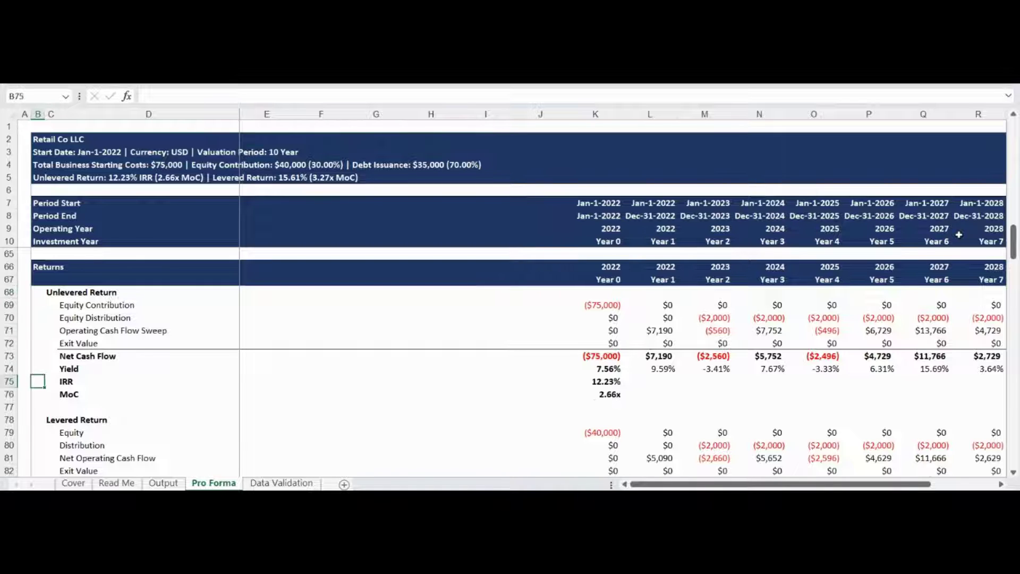
{"action": "key", "text": "Down"}
{"action": "key", "text": "Down"}
{"action": "key", "text": "Down"}
{"action": "key", "text": "Down"}
{"action": "key", "text": "Down"}
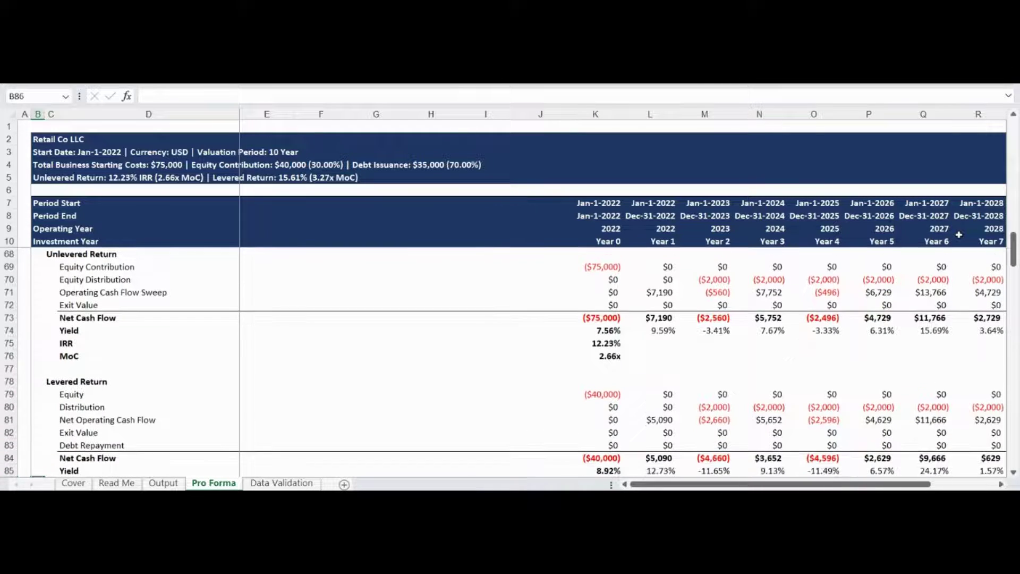
{"action": "key", "text": "Down"}
{"action": "key", "text": "Down"}
{"action": "key", "text": "Down"}
{"action": "key", "text": "Down"}
{"action": "key", "text": "Down"}
{"action": "key", "text": "Down"}
{"action": "key", "text": "Down"}
{"action": "key", "text": "Down"}
{"action": "key", "text": "Down"}
{"action": "key", "text": "Down"}
{"action": "key", "text": "Down"}
{"action": "key", "text": "Down"}
{"action": "key", "text": "Down"}
{"action": "key", "text": "Down"}
{"action": "key", "text": "Down"}
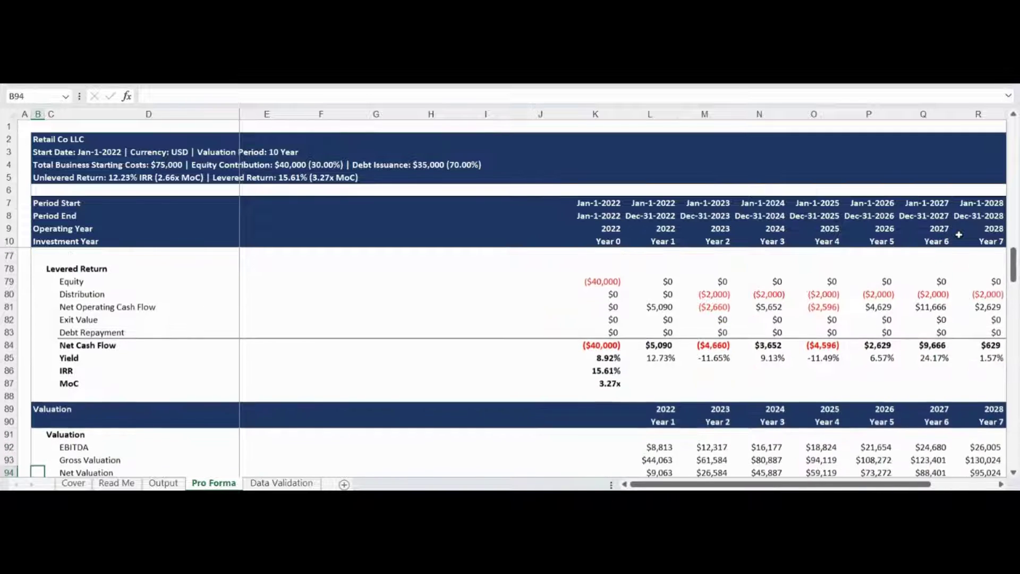
{"action": "key", "text": "Down"}
{"action": "key", "text": "Down"}
{"action": "key", "text": "Down"}
{"action": "key", "text": "Up"}
{"action": "key", "text": "Up"}
{"action": "key", "text": "Up"}
{"action": "key", "text": "Up"}
{"action": "key", "text": "Up"}
{"action": "key", "text": "Up"}
{"action": "key", "text": "Up"}
{"action": "key", "text": "Up"}
{"action": "key", "text": "Up"}
{"action": "key", "text": "Up"}
{"action": "key", "text": "Up"}
{"action": "key", "text": "Up"}
{"action": "key", "text": "Up"}
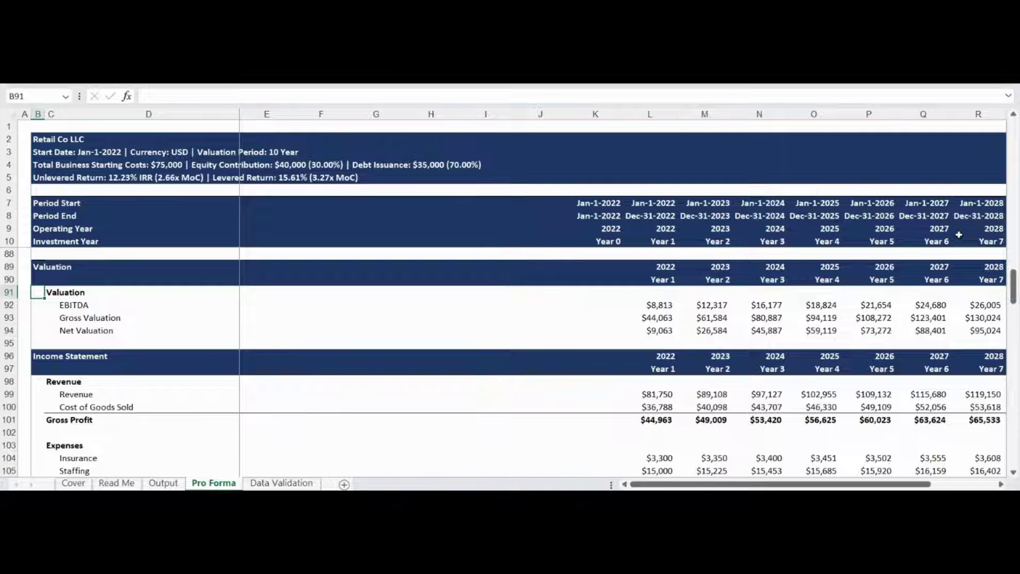
- Review the Income Statement revenue rows, with $81,750 Year 1 revenue, down to Gross Profit
{"action": "key", "text": "Down"}
{"action": "key", "text": "Down"}
{"action": "key", "text": "Down"}
{"action": "key", "text": "Down"}
{"action": "key", "text": "Down"}
{"action": "key", "text": "Down"}
{"action": "key", "text": "Down"}
{"action": "key", "text": "Down"}
{"action": "key", "text": "Down"}
{"action": "key", "text": "Down"}
{"action": "key", "text": "Down"}
{"action": "key", "text": "Down"}
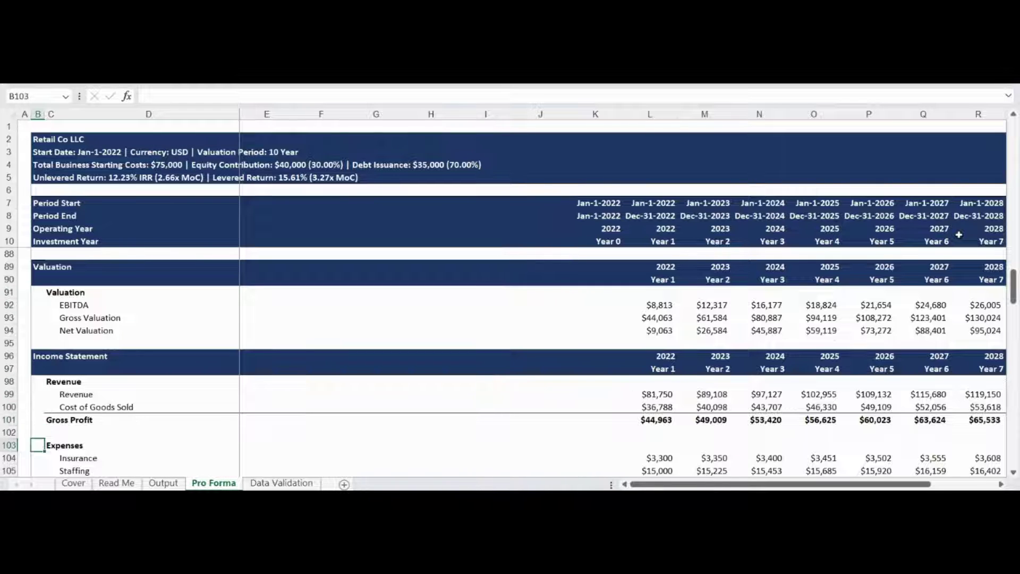
{"action": "key", "text": "Down"}
{"action": "key", "text": "Down"}
{"action": "key", "text": "Down"}
{"action": "key", "text": "Down"}
{"action": "key", "text": "Down"}
{"action": "key", "text": "Down"}
{"action": "key", "text": "Down"}
{"action": "key", "text": "Down"}
{"action": "key", "text": "Down"}
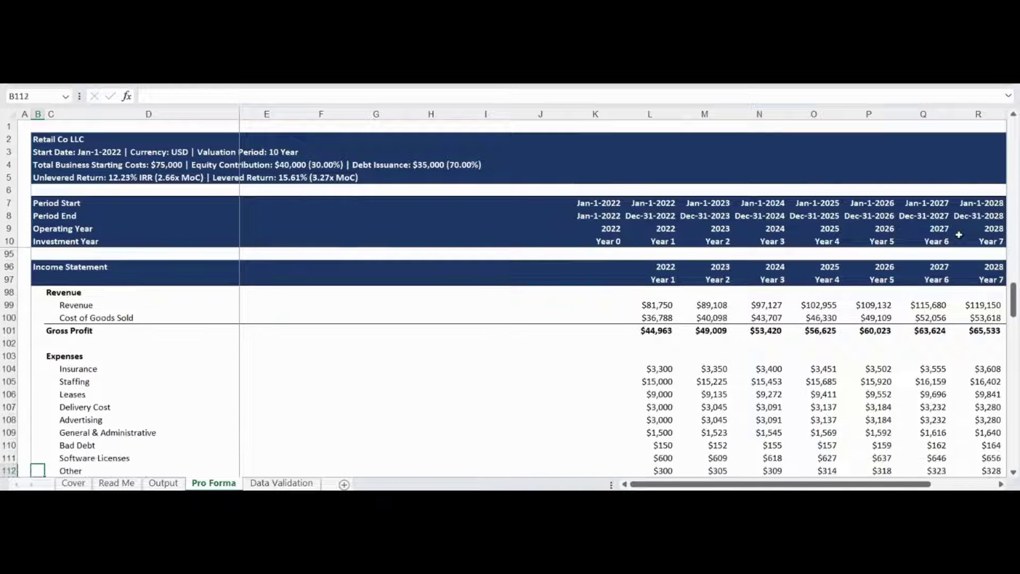
{"action": "key", "text": "Up"}
{"action": "key", "text": "Up"}
{"action": "key", "text": "Up"}
{"action": "key", "text": "Up"}
{"action": "key", "text": "Up"}
{"action": "key", "text": "Up"}
{"action": "key", "text": "Up"}
{"action": "key", "text": "Up"}
{"action": "key", "text": "Up"}
{"action": "key", "text": "Up"}
{"action": "key", "text": "Up"}
{"action": "key", "text": "Up"}
{"action": "key", "text": "Up"}
{"action": "key", "text": "Up"}
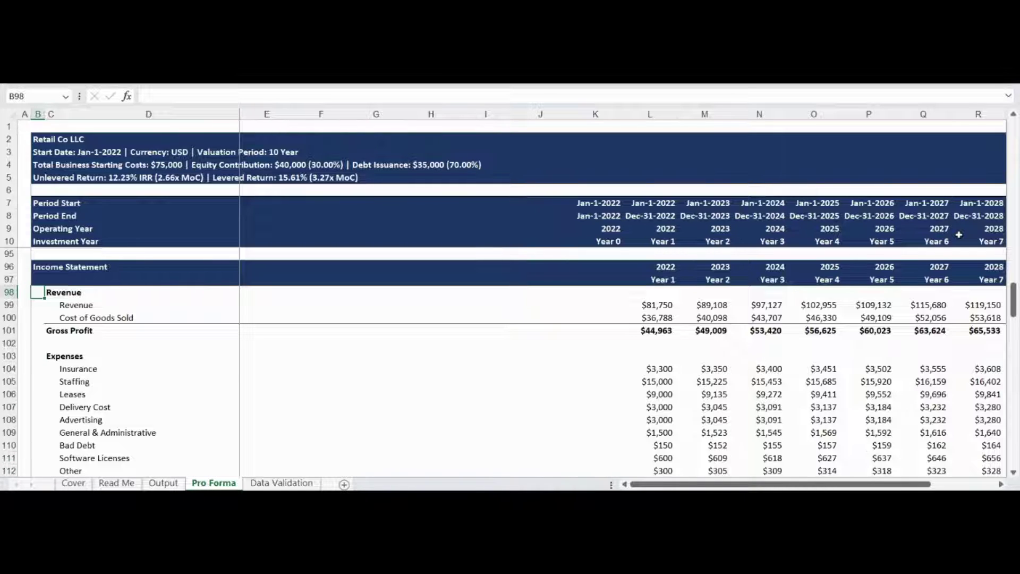
{"action": "key", "text": "Down"}
{"action": "key", "text": "Down"}
{"action": "key", "text": "Down"}
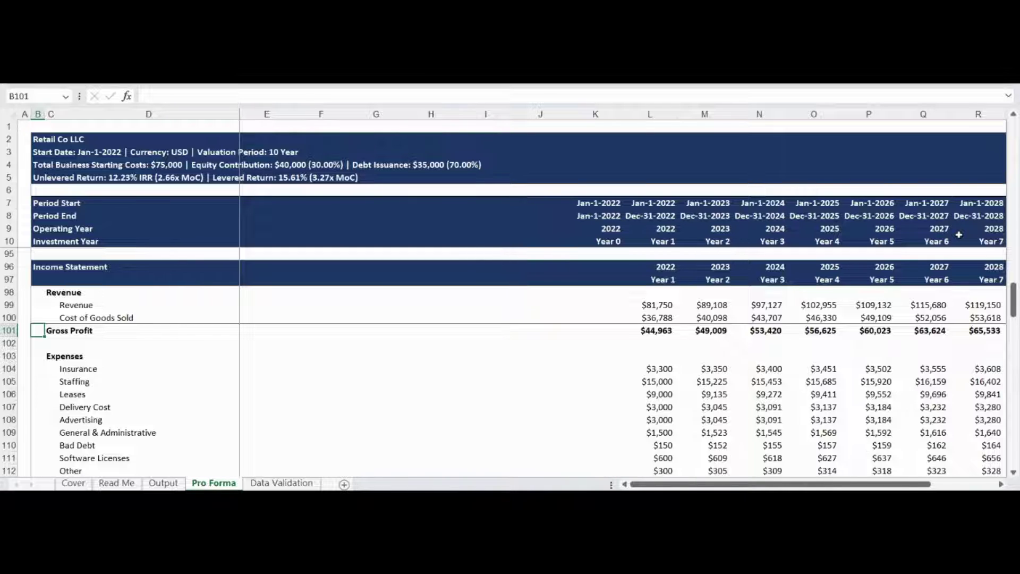
- Step through expenses, interest and tax to Net Earnings of $4,833 in Year 1
{"action": "key", "text": "Down"}
{"action": "key", "text": "Down"}
{"action": "key", "text": "Down"}
{"action": "key", "text": "Down"}
{"action": "key", "text": "Down"}
{"action": "key", "text": "Down"}
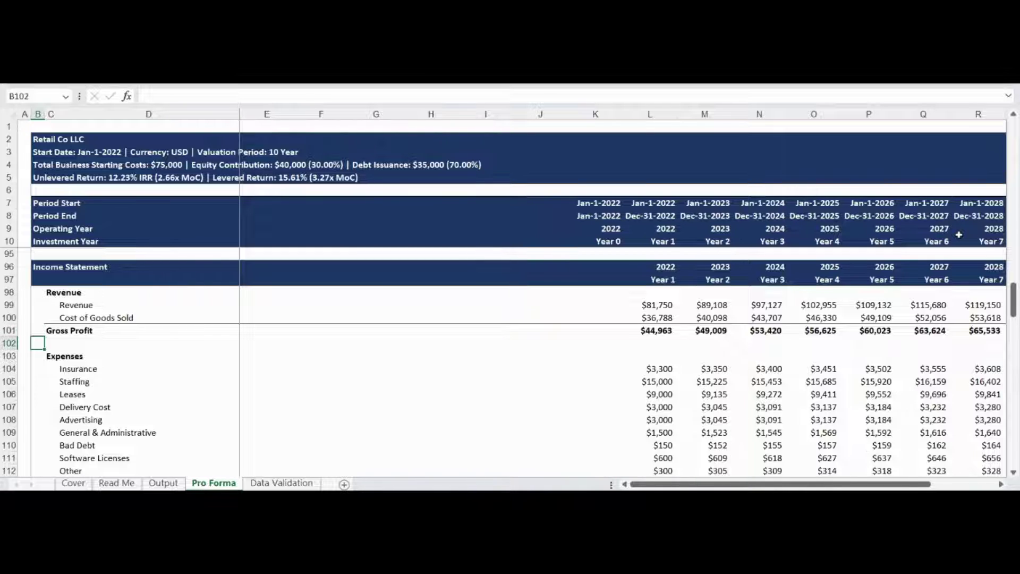
{"action": "key", "text": "Down"}
{"action": "key", "text": "Down"}
{"action": "key", "text": "Down"}
{"action": "key", "text": "Down"}
{"action": "key", "text": "Down"}
{"action": "key", "text": "Down"}
{"action": "key", "text": "Down"}
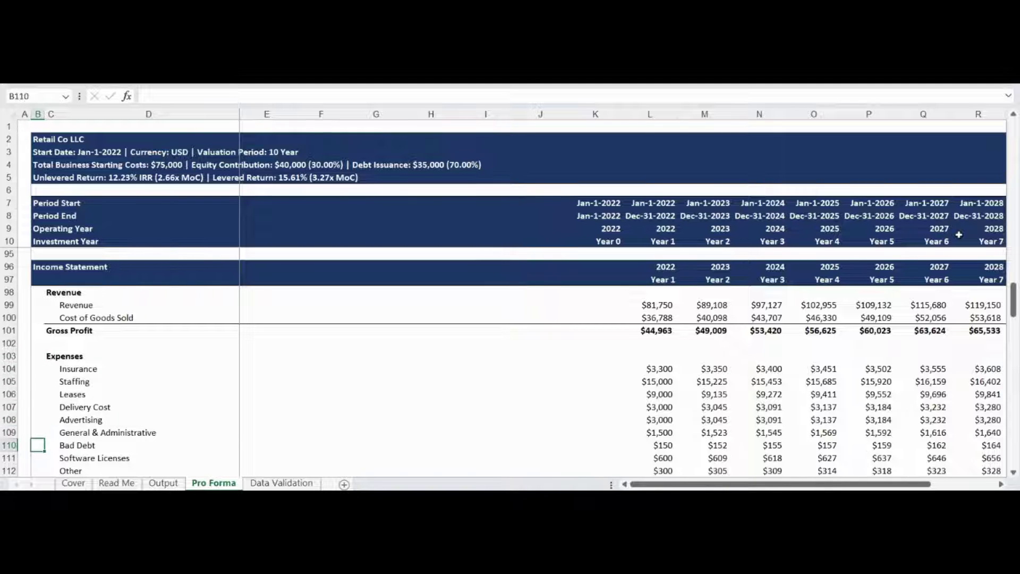
{"action": "key", "text": "Down"}
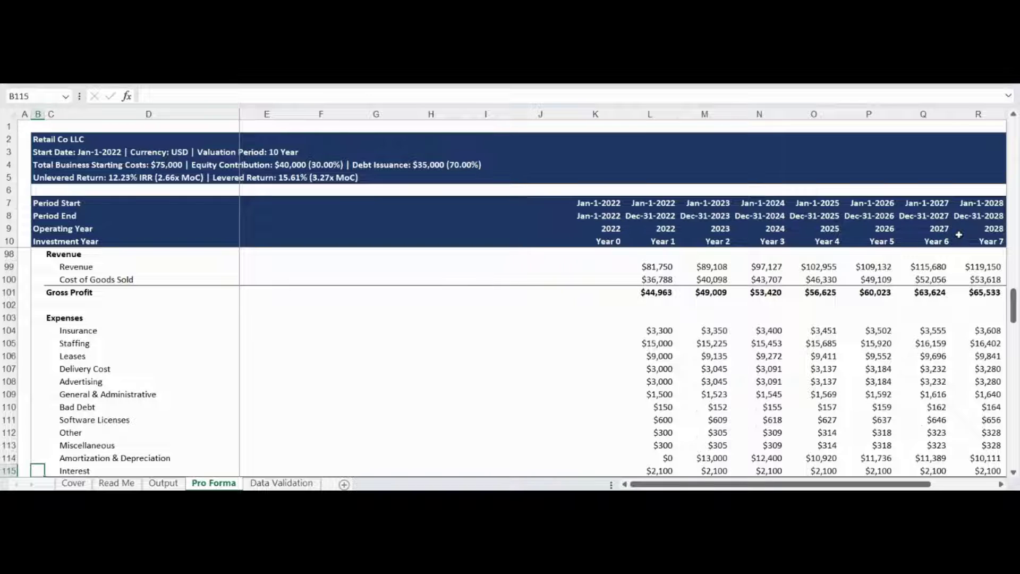
{"action": "key", "text": "Down"}
{"action": "key", "text": "Down"}
{"action": "key", "text": "Down"}
{"action": "key", "text": "Down"}
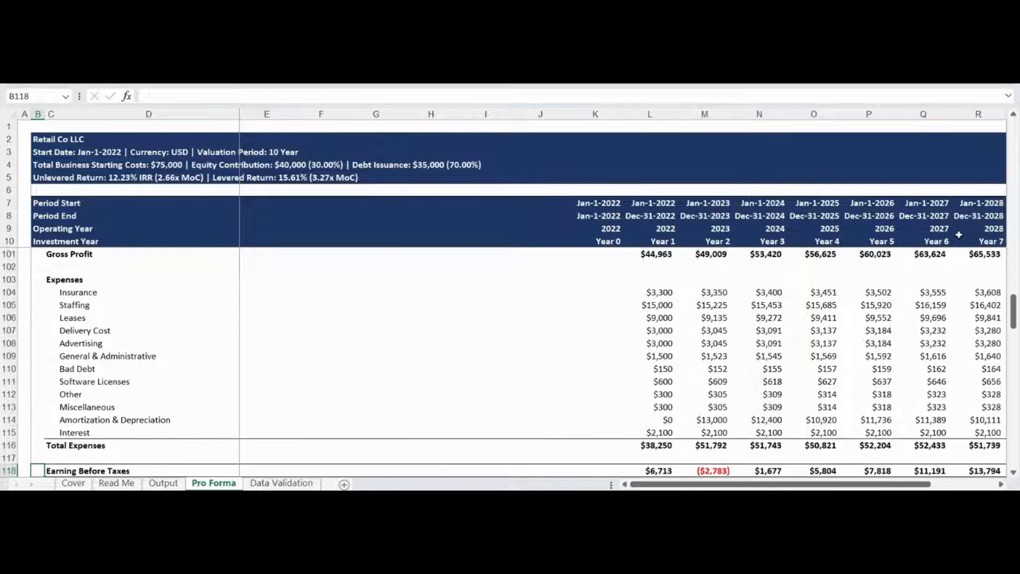
{"action": "key", "text": "Down"}
{"action": "key", "text": "Down"}
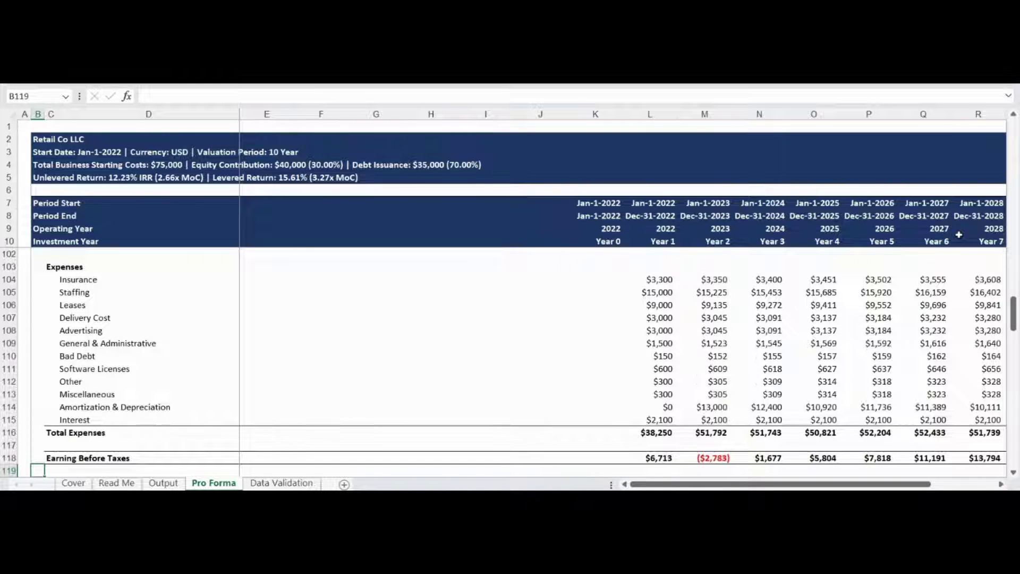
{"action": "key", "text": "Down"}
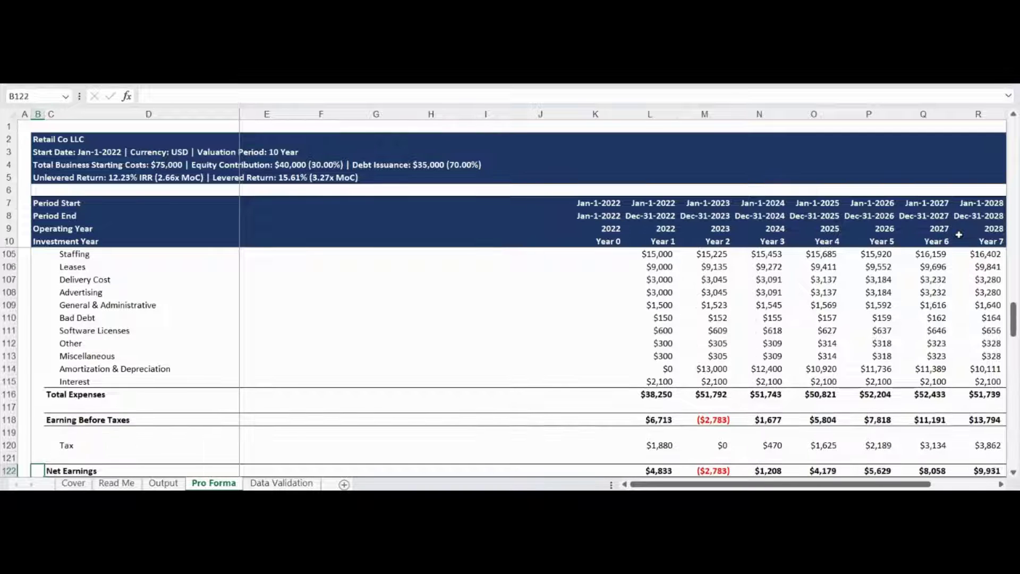
{"action": "key", "text": "Down"}
{"action": "key", "text": "Down"}
{"action": "key", "text": "Down"}
{"action": "key", "text": "Down"}
{"action": "key", "text": "Down"}
{"action": "key", "text": "Down"}
{"action": "key", "text": "Down"}
{"action": "key", "text": "Down"}
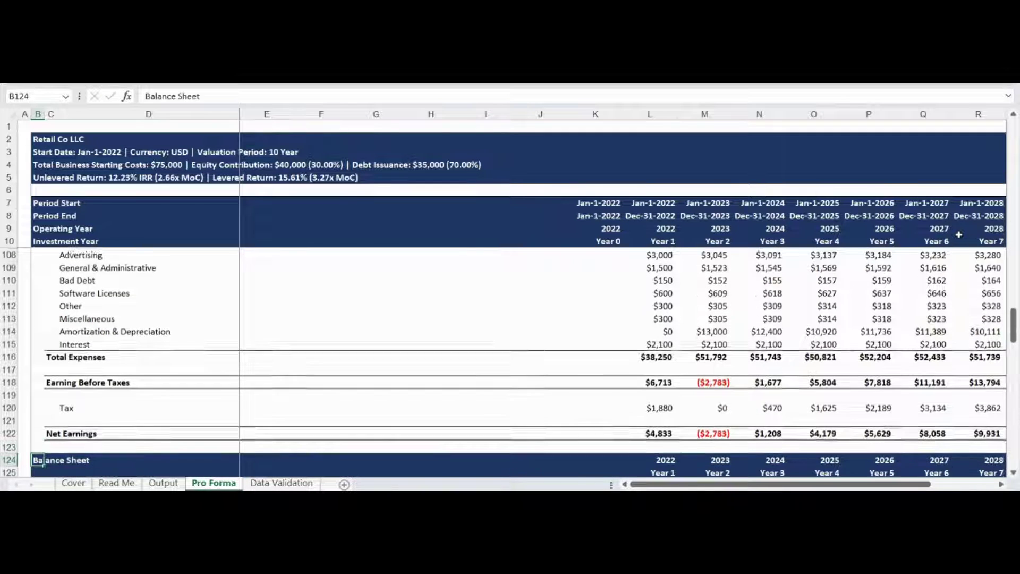
{"action": "key", "text": "Down"}
{"action": "key", "text": "Down"}
{"action": "key", "text": "Down"}
{"action": "key", "text": "Down"}
{"action": "key", "text": "Down"}
{"action": "key", "text": "Down"}
{"action": "key", "text": "Down"}
{"action": "key", "text": "Down"}
{"action": "key", "text": "Down"}
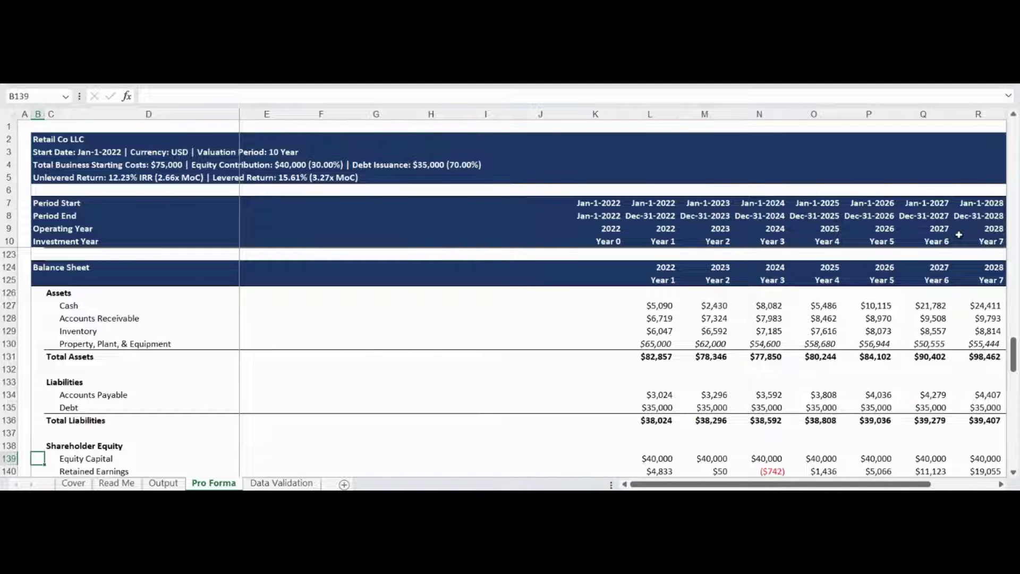
- Check the Balance Sheet Check row, then view the Statement of Cash Flow with ($4,910) operating cash
{"action": "key", "text": "Down"}
{"action": "key", "text": "Down"}
{"action": "key", "text": "Down"}
{"action": "key", "text": "Down"}
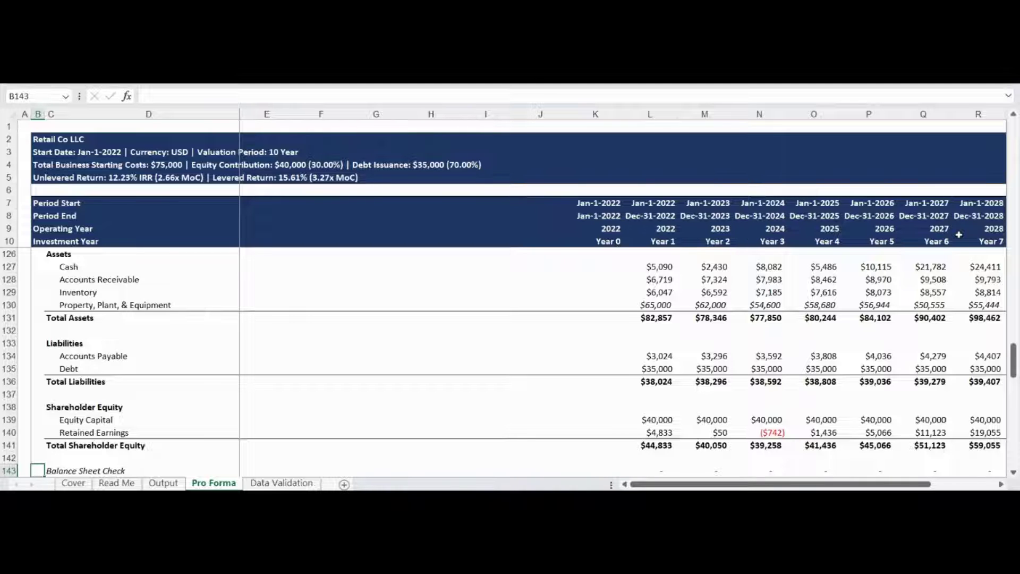
{"action": "key", "text": "Down"}
{"action": "key", "text": "Down"}
{"action": "key", "text": "Down"}
{"action": "key", "text": "Down"}
{"action": "key", "text": "Down"}
{"action": "key", "text": "Down"}
{"action": "key", "text": "Down"}
{"action": "key", "text": "Down"}
{"action": "key", "text": "Down"}
{"action": "key", "text": "Down"}
{"action": "key", "text": "Down"}
{"action": "key", "text": "Down"}
{"action": "key", "text": "Down"}
{"action": "key", "text": "Down"}
{"action": "key", "text": "Down"}
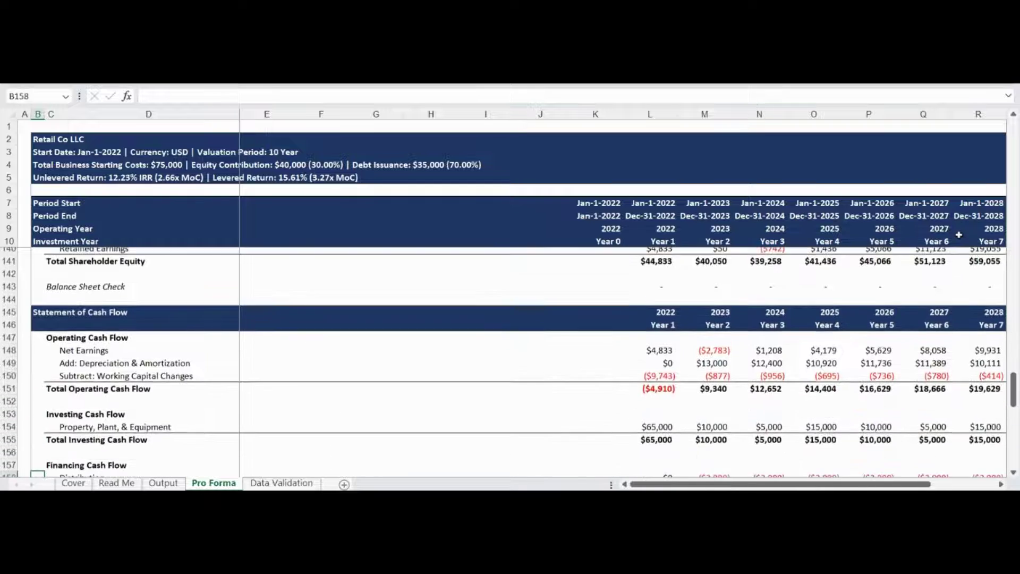
- Review the cash flow from operating through closing cash, into the Working Capital and Depreciation schedules
{"action": "key", "text": "Down"}
{"action": "key", "text": "Down"}
{"action": "key", "text": "Down"}
{"action": "key", "text": "Down"}
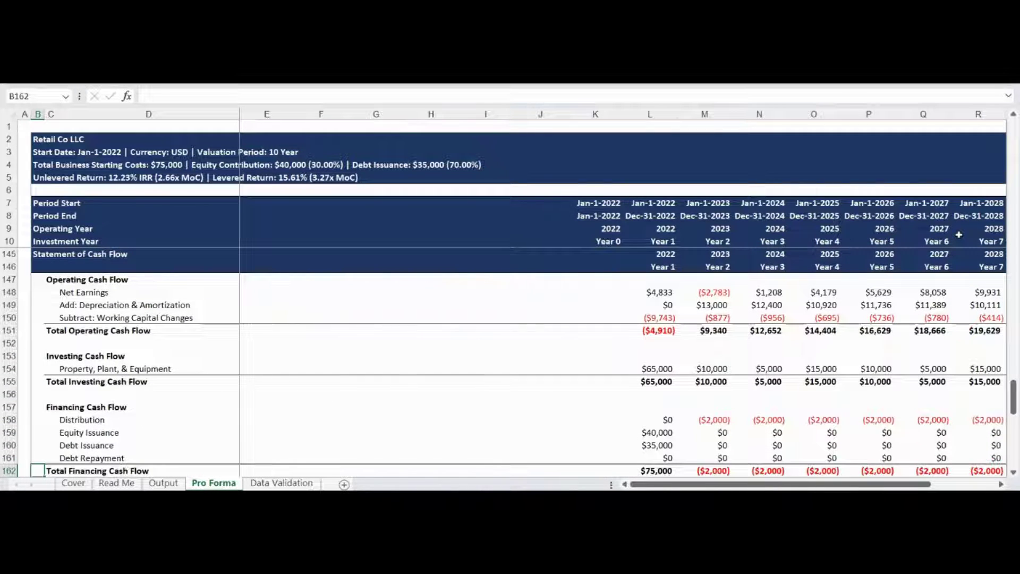
{"action": "key", "text": "Up"}
{"action": "key", "text": "Up"}
{"action": "key", "text": "Up"}
{"action": "key", "text": "Up"}
{"action": "key", "text": "Up"}
{"action": "key", "text": "Up"}
{"action": "key", "text": "Up"}
{"action": "key", "text": "Up"}
{"action": "key", "text": "Up"}
{"action": "key", "text": "Up"}
{"action": "key", "text": "Up"}
{"action": "key", "text": "Up"}
{"action": "key", "text": "Up"}
{"action": "key", "text": "Up"}
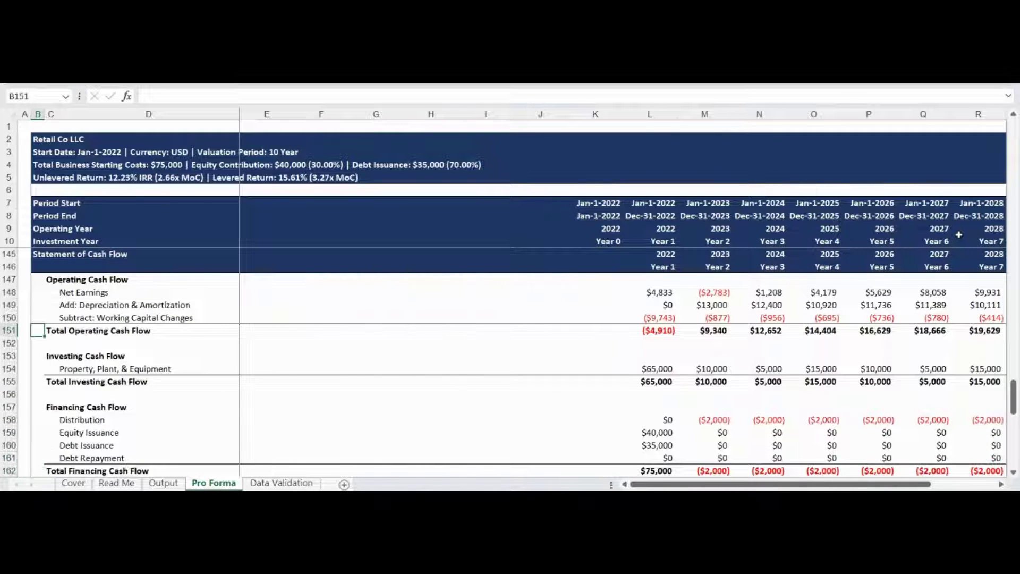
{"action": "key", "text": "Up"}
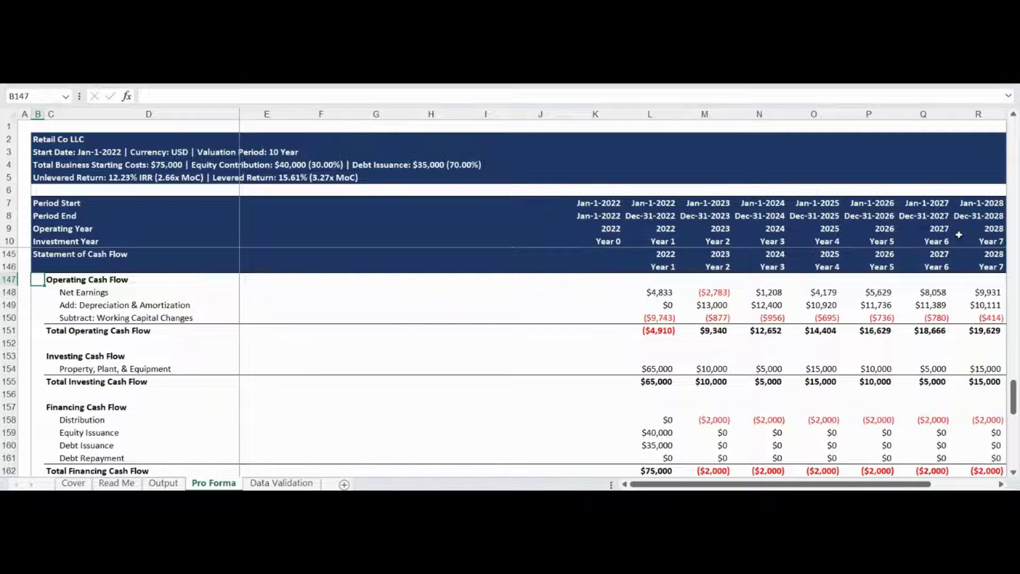
{"action": "key", "text": "Down"}
{"action": "key", "text": "Down"}
{"action": "key", "text": "Down"}
{"action": "key", "text": "Down"}
{"action": "key", "text": "Down"}
{"action": "key", "text": "Down"}
{"action": "key", "text": "Down"}
{"action": "key", "text": "Down"}
{"action": "key", "text": "Down"}
{"action": "key", "text": "Down"}
{"action": "key", "text": "Down"}
{"action": "key", "text": "Down"}
{"action": "key", "text": "Down"}
{"action": "key", "text": "Down"}
{"action": "key", "text": "Down"}
{"action": "key", "text": "Down"}
{"action": "key", "text": "Down"}
{"action": "key", "text": "Down"}
{"action": "key", "text": "Down"}
{"action": "key", "text": "Down"}
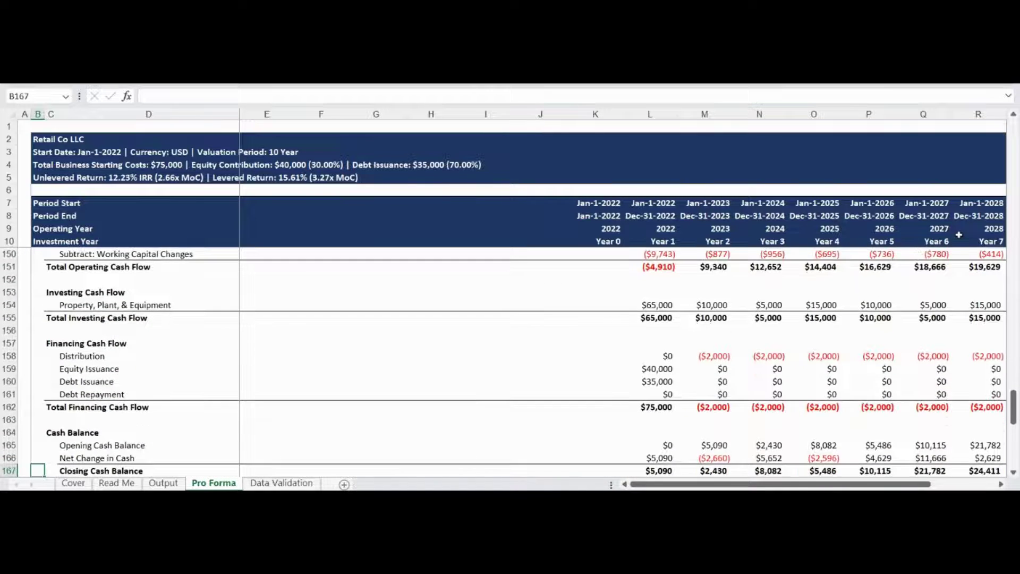
{"action": "key", "text": "Down"}
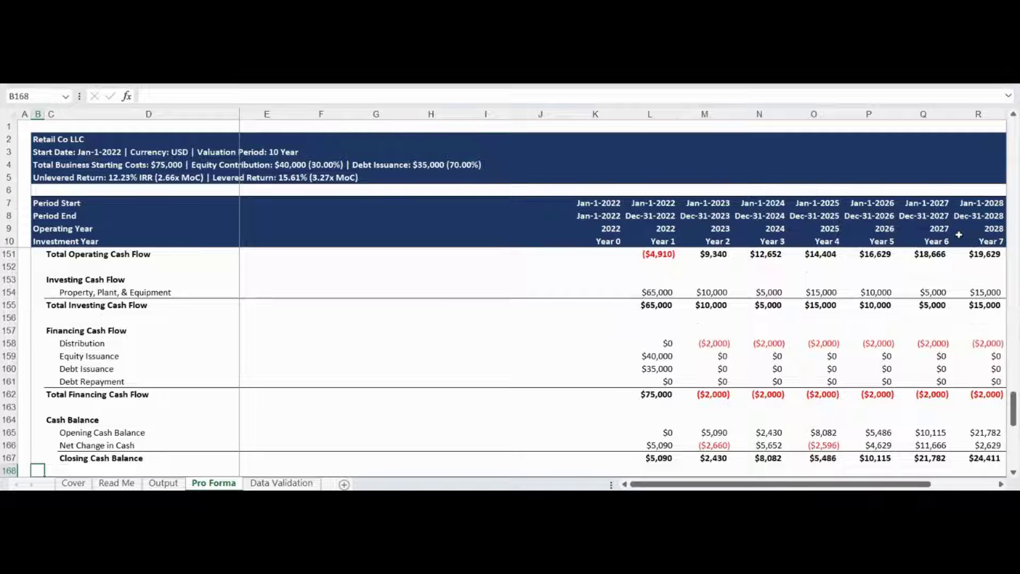
{"action": "key", "text": "Down"}
{"action": "key", "text": "Down"}
{"action": "key", "text": "Down"}
{"action": "key", "text": "Down"}
{"action": "key", "text": "Down"}
{"action": "key", "text": "Down"}
{"action": "key", "text": "Down"}
{"action": "key", "text": "Down"}
{"action": "key", "text": "Down"}
{"action": "key", "text": "Down"}
{"action": "key", "text": "Down"}
{"action": "key", "text": "Down"}
{"action": "key", "text": "Down"}
{"action": "key", "text": "Down"}
{"action": "key", "text": "Down"}
{"action": "key", "text": "Down"}
{"action": "key", "text": "Down"}
- Step through Working Capital and Debt Schedule rows, then view the currency and valuation-period lists
{"action": "key", "text": "Up"}
{"action": "key", "text": "Up"}
{"action": "key", "text": "Up"}
{"action": "key", "text": "Up"}
{"action": "key", "text": "Up"}
{"action": "key", "text": "Up"}
{"action": "key", "text": "Up"}
{"action": "key", "text": "Up"}
{"action": "key", "text": "Up"}
{"action": "key", "text": "Up"}
{"action": "key", "text": "Up"}
{"action": "key", "text": "Up"}
{"action": "key", "text": "Up"}
{"action": "key", "text": "Up"}
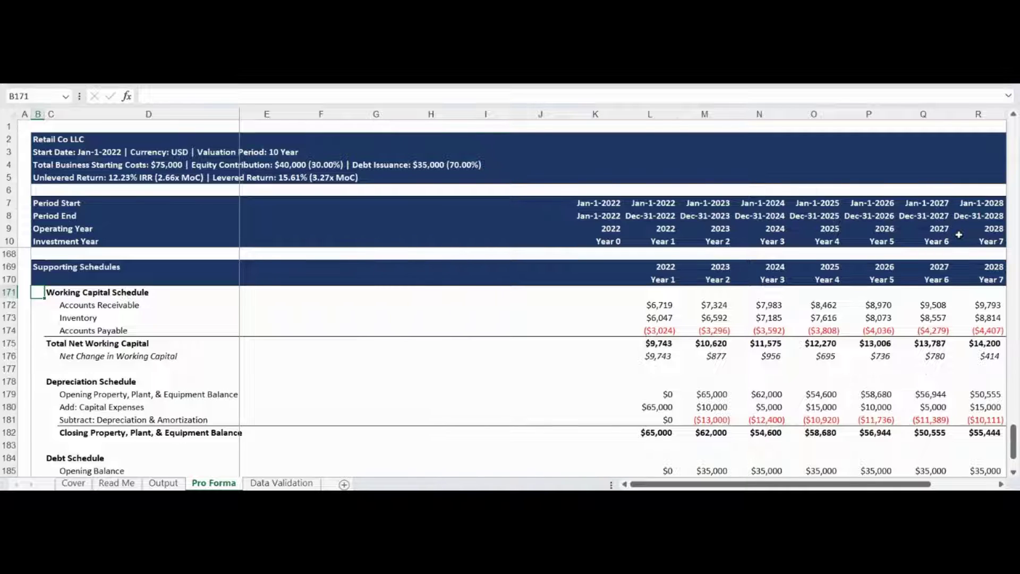
{"action": "key", "text": "Down"}
{"action": "key", "text": "Down"}
{"action": "key", "text": "Down"}
{"action": "key", "text": "Down"}
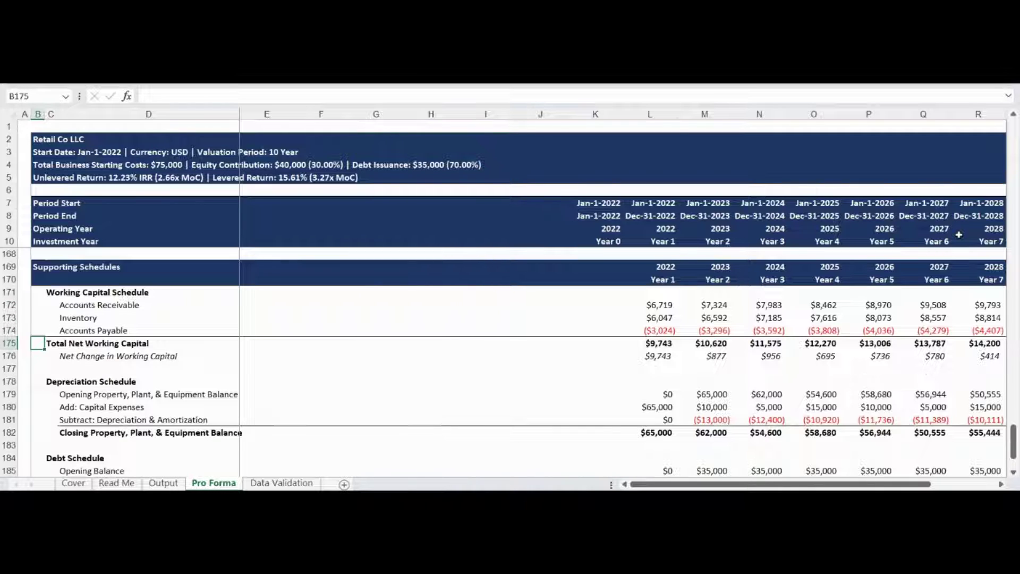
{"action": "key", "text": "Down"}
{"action": "key", "text": "Down"}
{"action": "key", "text": "Down"}
{"action": "key", "text": "Down"}
{"action": "key", "text": "Down"}
{"action": "key", "text": "Down"}
{"action": "key", "text": "Down"}
{"action": "key", "text": "Down"}
{"action": "key", "text": "Down"}
{"action": "key", "text": "Down"}
{"action": "key", "text": "Down"}
{"action": "key", "text": "Down"}
{"action": "key", "text": "Down"}
{"action": "key", "text": "Down"}
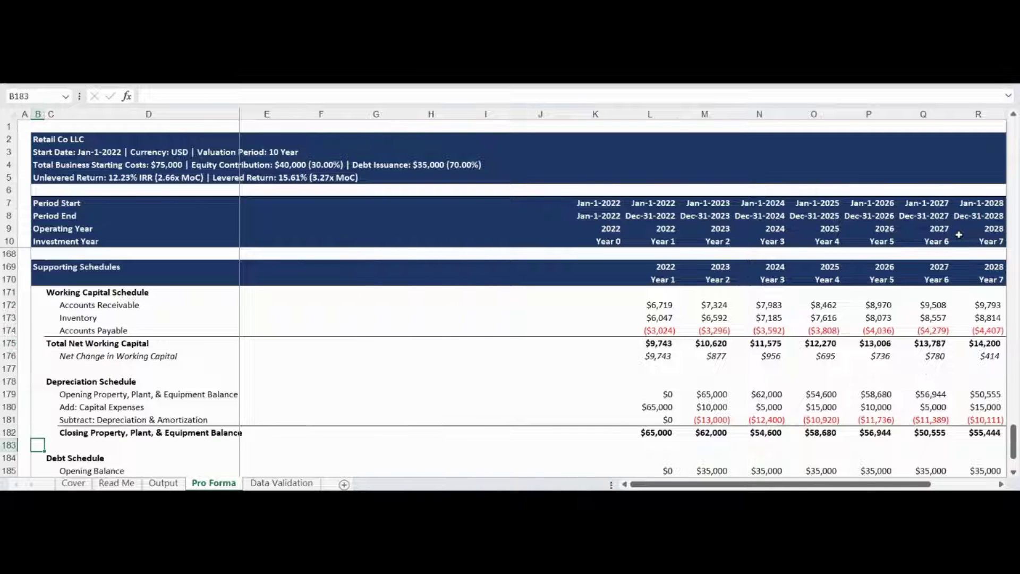
{"action": "key", "text": "Down"}
{"action": "key", "text": "Down"}
{"action": "key", "text": "Down"}
{"action": "key", "text": "Down"}
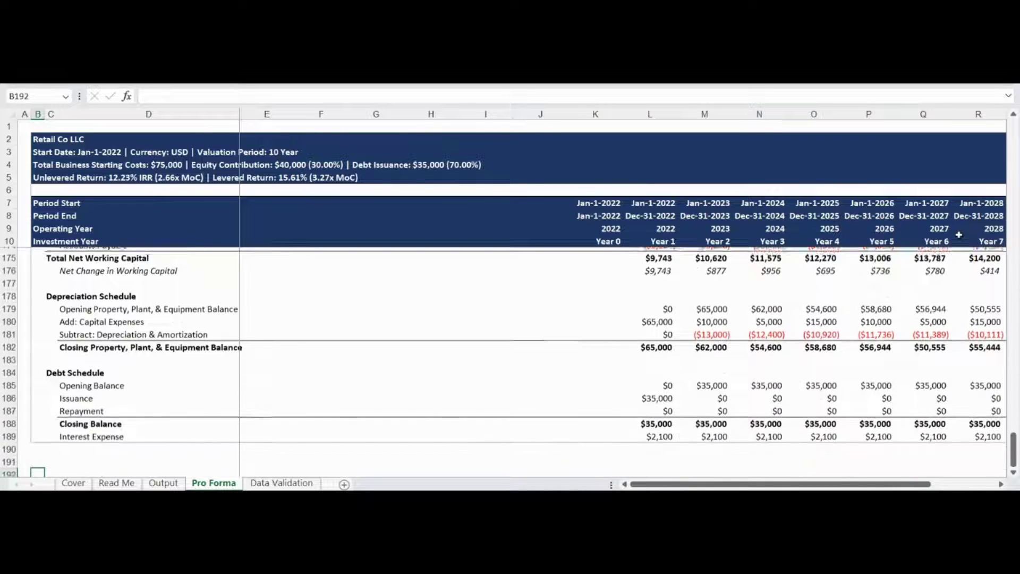
{"action": "key", "text": "Up"}
{"action": "key", "text": "Up"}
{"action": "key", "text": "Up"}
{"action": "key", "text": "Up"}
{"action": "key", "text": "Up"}
{"action": "key", "text": "Up"}
{"action": "key", "text": "Up"}
{"action": "key", "text": "Up"}
{"action": "key", "text": "Up"}
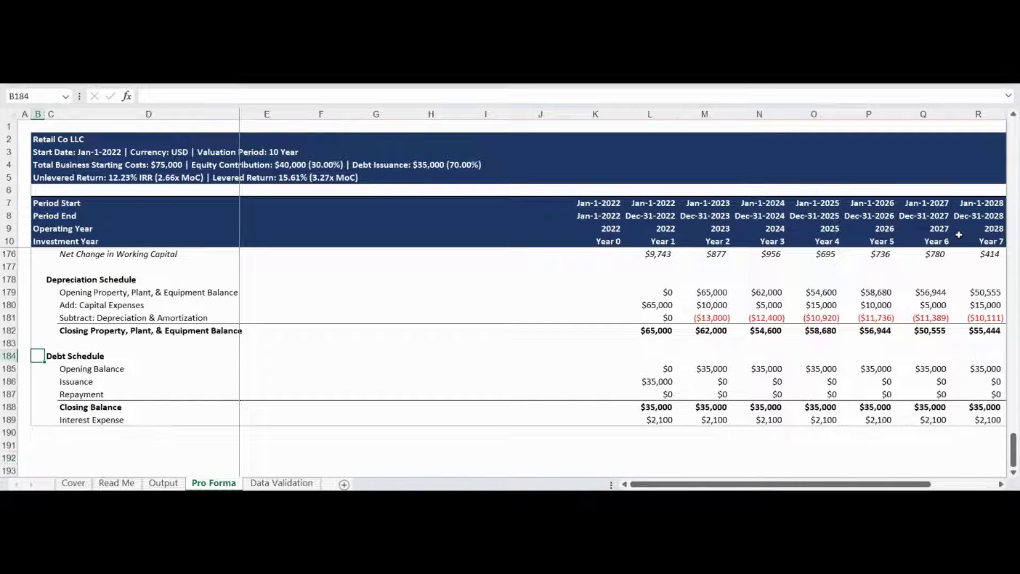
{"action": "key", "text": "Down"}
{"action": "key", "text": "Down"}
{"action": "key", "text": "Down"}
{"action": "key", "text": "Down"}
{"action": "key", "text": "Down"}
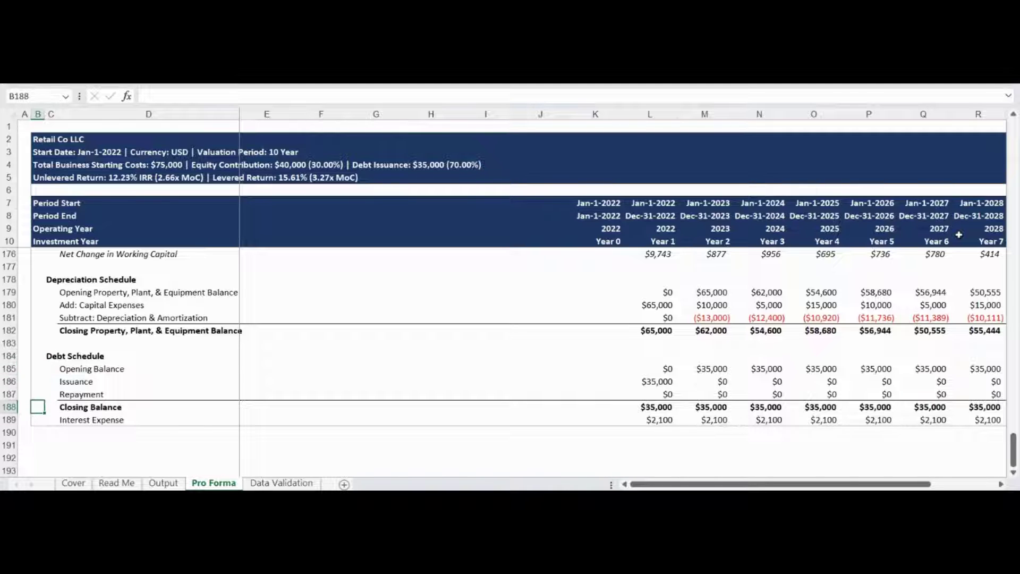
{"action": "key", "text": "ctrl+Page_Down"}
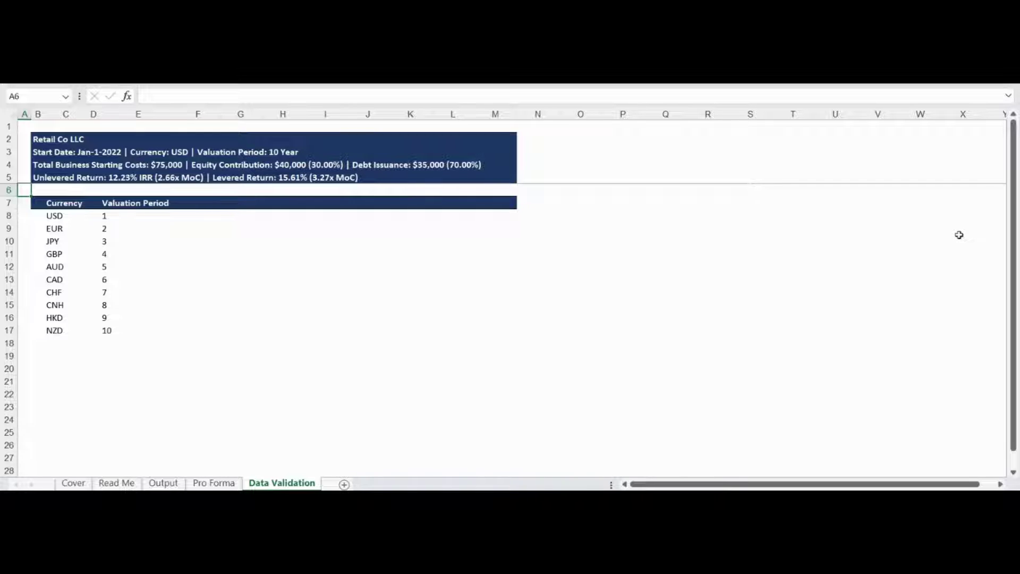
- Switch to the Output dashboard showing the $75,000 Uses and Sources tables and pie charts
{"action": "key", "text": "ctrl+Page_Up"}
{"action": "key", "text": "ctrl+Page_Up"}
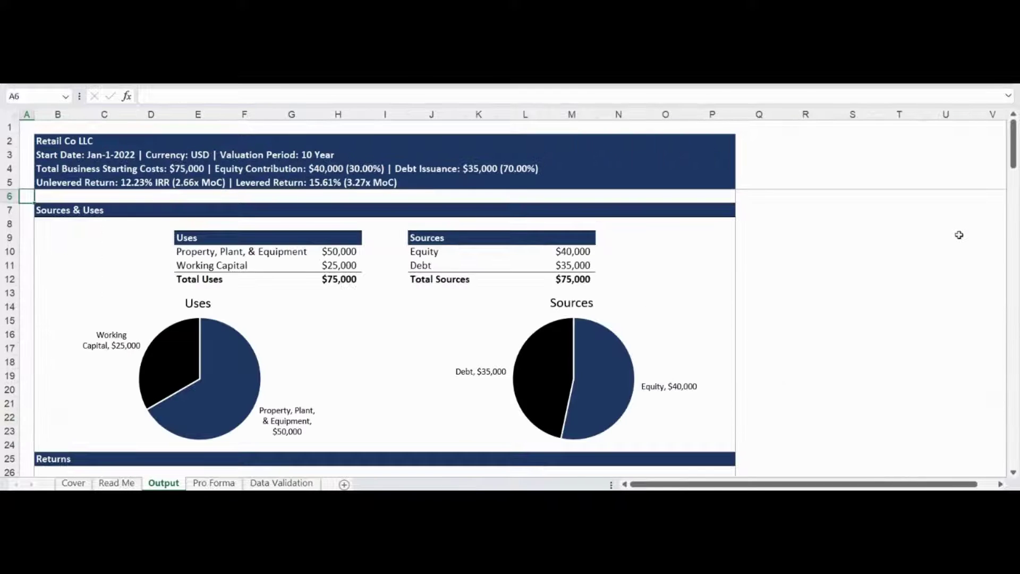
{"action": "key", "text": "Down"}
{"action": "key", "text": "Down"}
{"action": "key", "text": "Down"}
{"action": "key", "text": "Down"}
{"action": "key", "text": "Down"}
{"action": "key", "text": "Down"}
{"action": "key", "text": "Down"}
{"action": "key", "text": "Down"}
{"action": "key", "text": "Down"}
{"action": "key", "text": "Down"}
{"action": "key", "text": "Down"}
{"action": "key", "text": "Down"}
{"action": "key", "text": "Down"}
{"action": "key", "text": "Down"}
{"action": "key", "text": "Down"}
{"action": "key", "text": "Down"}
{"action": "key", "text": "Down"}
{"action": "key", "text": "Down"}
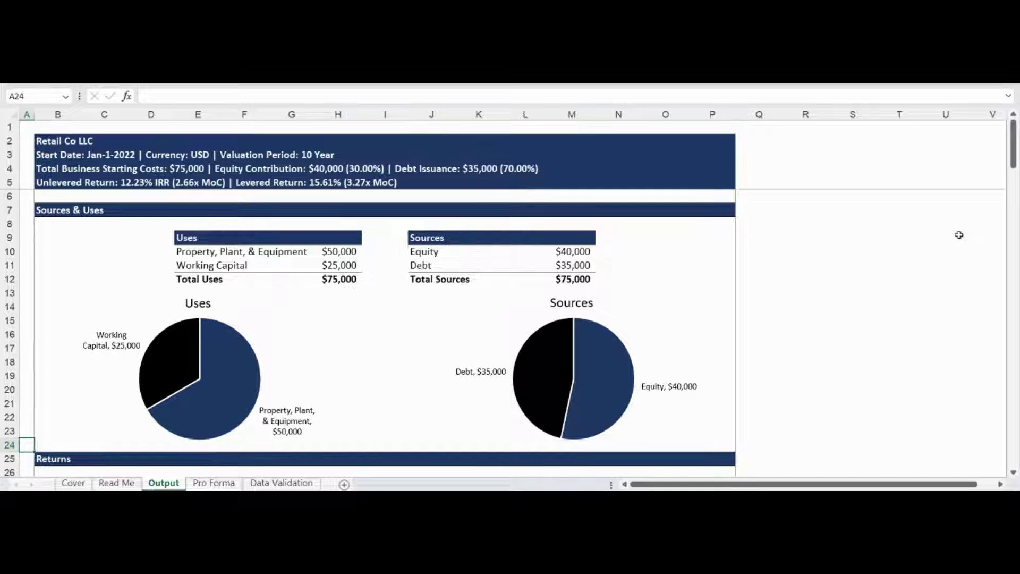
- Review the Returns section, 12.23% unlevered and 15.61% levered, beside the IRR chart
{"action": "key", "text": "Down"}
{"action": "key", "text": "Down"}
{"action": "key", "text": "Down"}
{"action": "key", "text": "Down"}
{"action": "key", "text": "Down"}
{"action": "key", "text": "Down"}
{"action": "key", "text": "Down"}
{"action": "key", "text": "Down"}
{"action": "key", "text": "Down"}
{"action": "key", "text": "Down"}
{"action": "key", "text": "Down"}
{"action": "key", "text": "Down"}
{"action": "key", "text": "Down"}
{"action": "key", "text": "Down"}
{"action": "key", "text": "Down"}
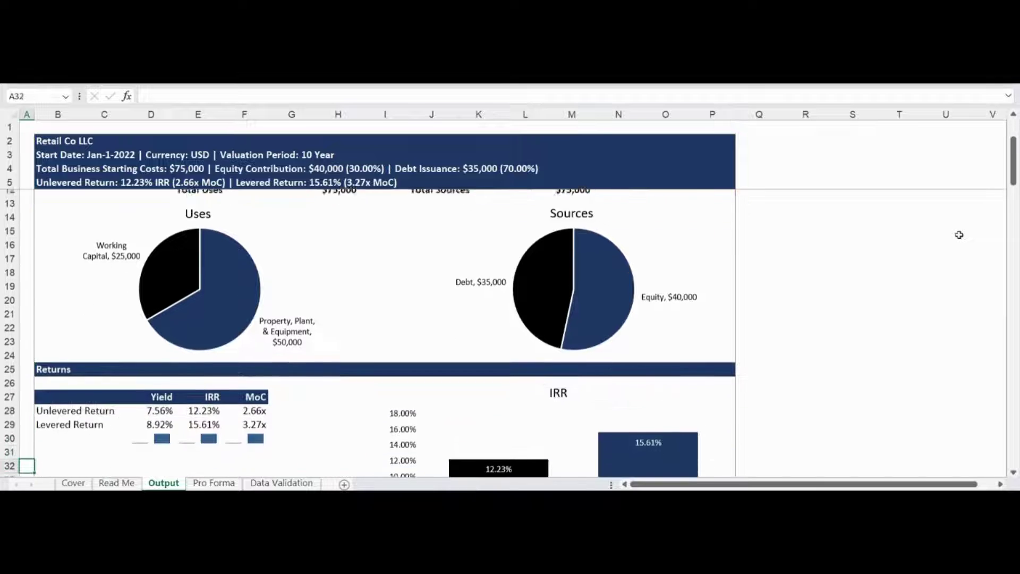
{"action": "key", "text": "Down"}
{"action": "key", "text": "Down"}
{"action": "key", "text": "Down"}
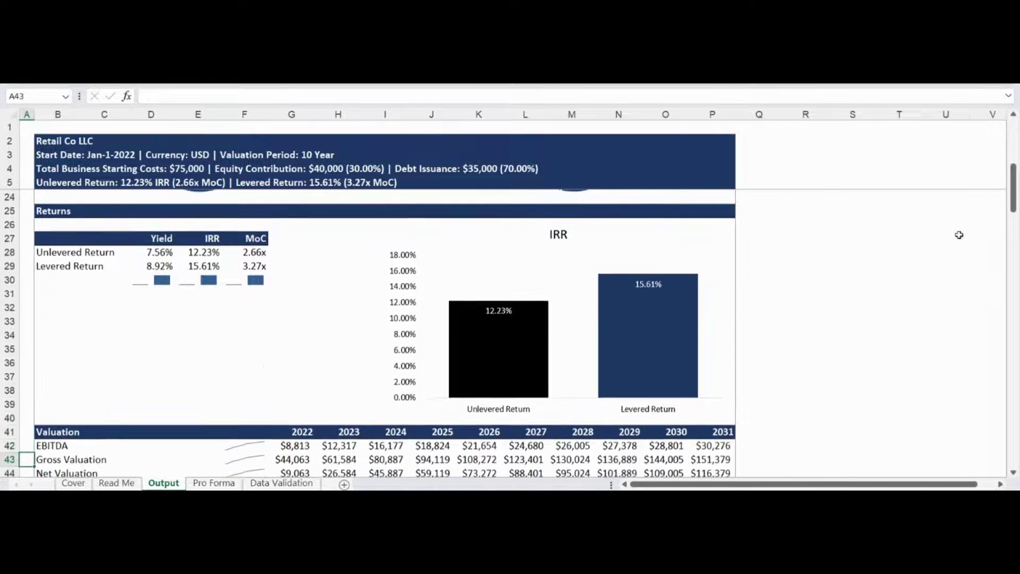
{"action": "key", "text": "Up"}
{"action": "key", "text": "Up"}
{"action": "key", "text": "Up"}
{"action": "key", "text": "Up"}
{"action": "key", "text": "Up"}
{"action": "key", "text": "Up"}
{"action": "key", "text": "Up"}
{"action": "key", "text": "Up"}
{"action": "key", "text": "Up"}
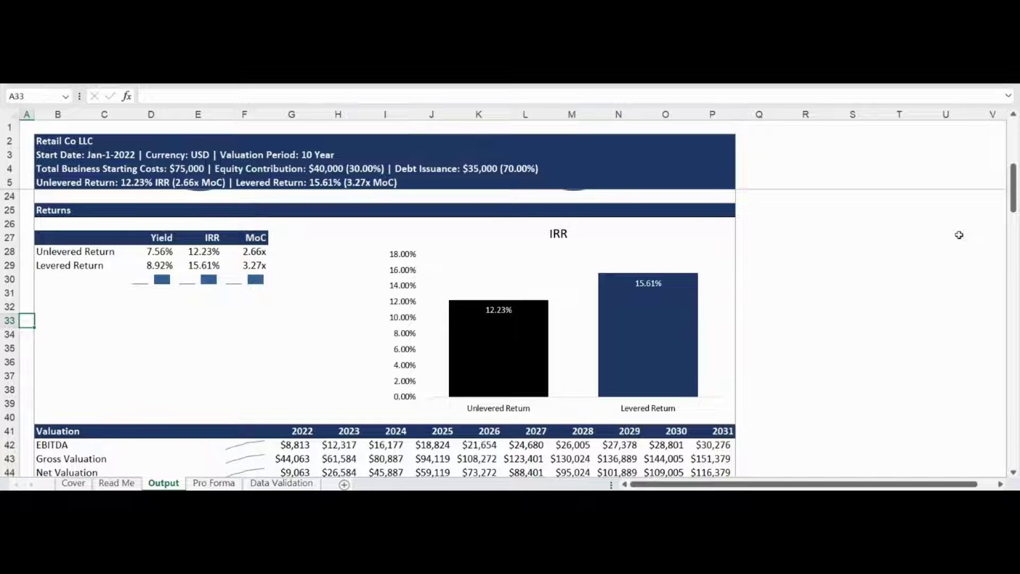
- Scroll through the Valuation line chart of EBITDA, gross and net valuation for 2022–2031
{"action": "key", "text": "Down"}
{"action": "key", "text": "Down"}
{"action": "key", "text": "Down"}
{"action": "key", "text": "Down"}
{"action": "key", "text": "Down"}
{"action": "key", "text": "Down"}
{"action": "key", "text": "Down"}
{"action": "key", "text": "Down"}
{"action": "key", "text": "Down"}
{"action": "key", "text": "Down"}
{"action": "key", "text": "Down"}
{"action": "key", "text": "Down"}
{"action": "key", "text": "Down"}
{"action": "key", "text": "Down"}
{"action": "key", "text": "Down"}
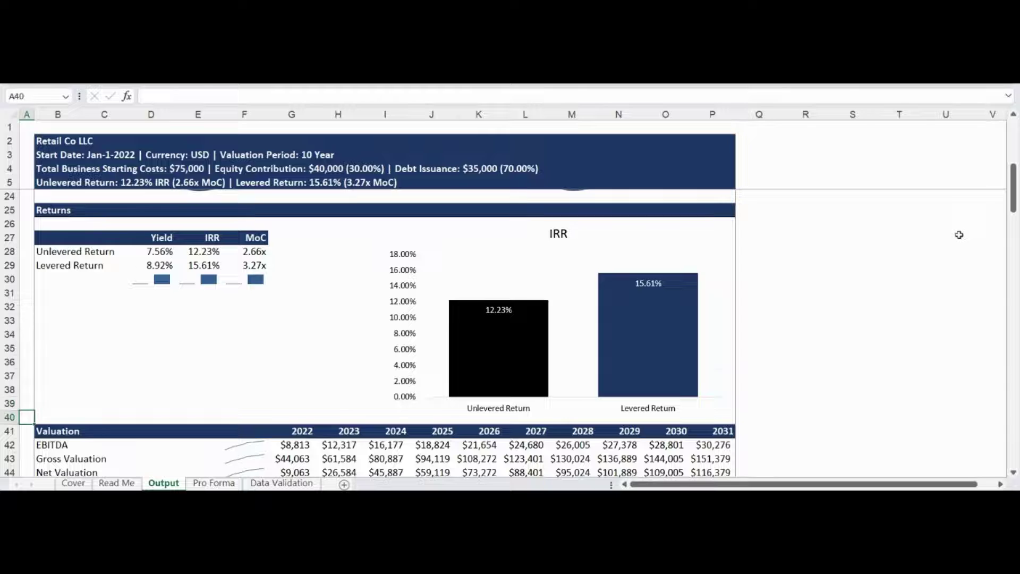
{"action": "key", "text": "Down"}
{"action": "key", "text": "Down"}
{"action": "key", "text": "Down"}
{"action": "key", "text": "Down"}
{"action": "key", "text": "Down"}
{"action": "key", "text": "Down"}
{"action": "key", "text": "Down"}
{"action": "key", "text": "Down"}
{"action": "key", "text": "Down"}
{"action": "key", "text": "Down"}
{"action": "key", "text": "Down"}
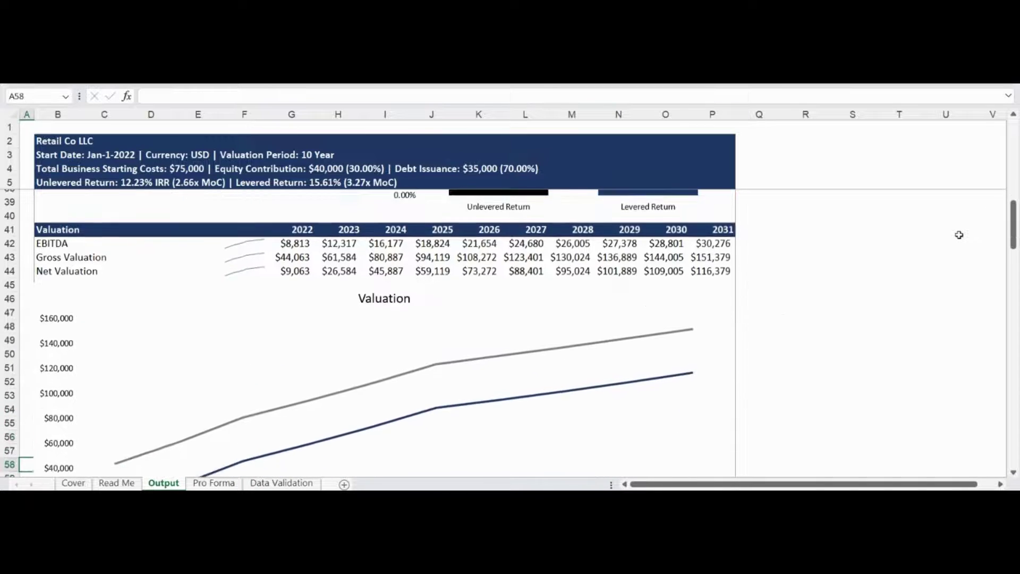
{"action": "key", "text": "Up"}
{"action": "key", "text": "Up"}
{"action": "key", "text": "Up"}
{"action": "key", "text": "Up"}
{"action": "key", "text": "Up"}
{"action": "key", "text": "Up"}
{"action": "key", "text": "Up"}
{"action": "key", "text": "Up"}
{"action": "key", "text": "Up"}
{"action": "key", "text": "Up"}
{"action": "key", "text": "Up"}
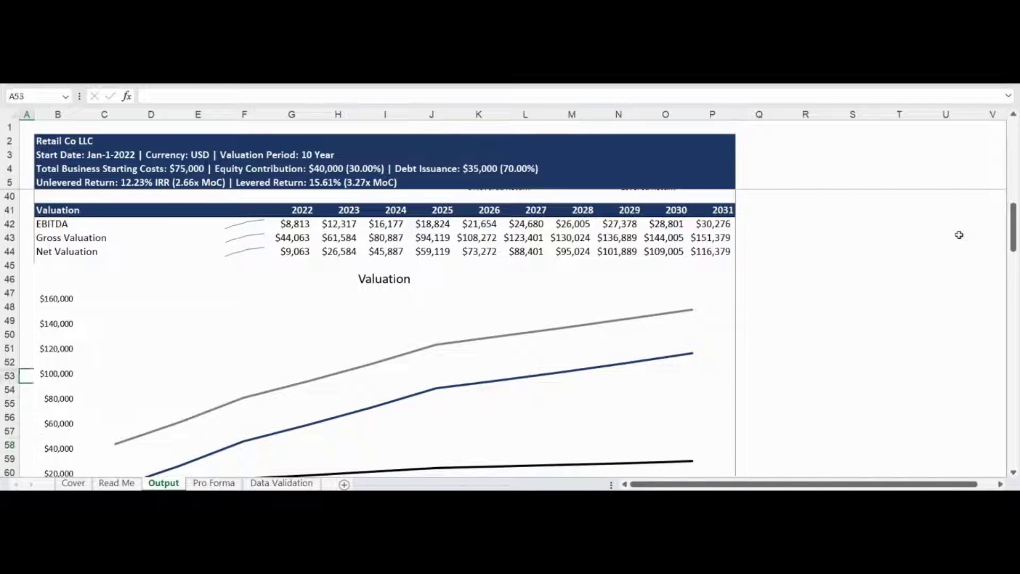
{"action": "key", "text": "Down"}
{"action": "key", "text": "Down"}
{"action": "key", "text": "Down"}
{"action": "key", "text": "Down"}
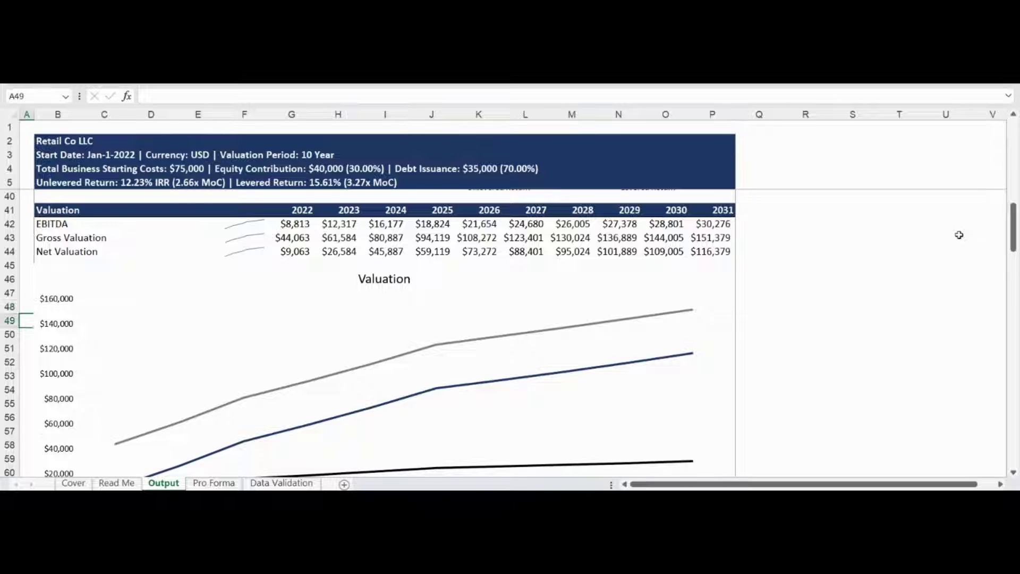
{"action": "key", "text": "Down"}
{"action": "key", "text": "Down"}
{"action": "key", "text": "Down"}
{"action": "key", "text": "Down"}
{"action": "key", "text": "Down"}
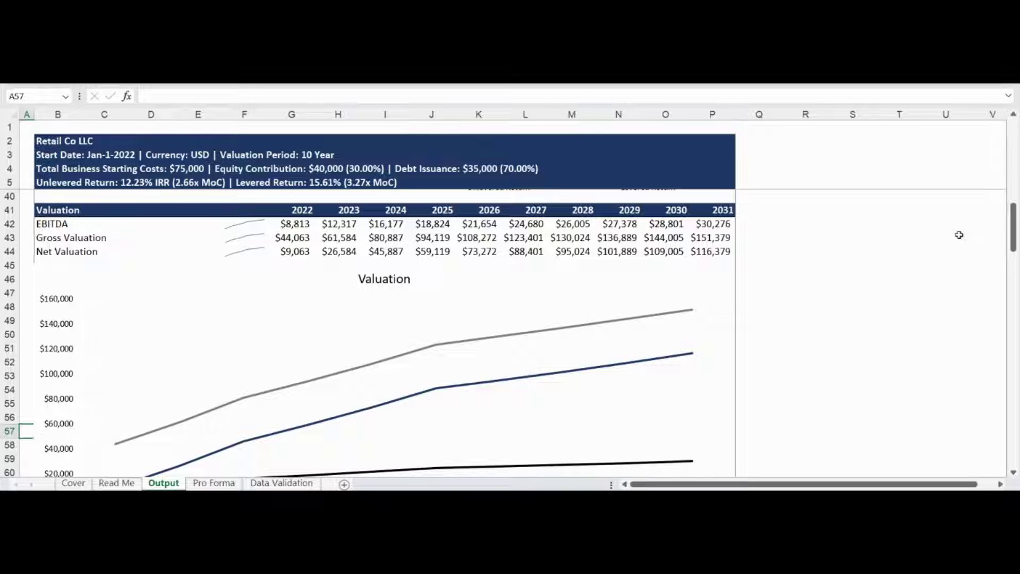
{"action": "key", "text": "Down"}
{"action": "key", "text": "Down"}
{"action": "key", "text": "Down"}
{"action": "key", "text": "Down"}
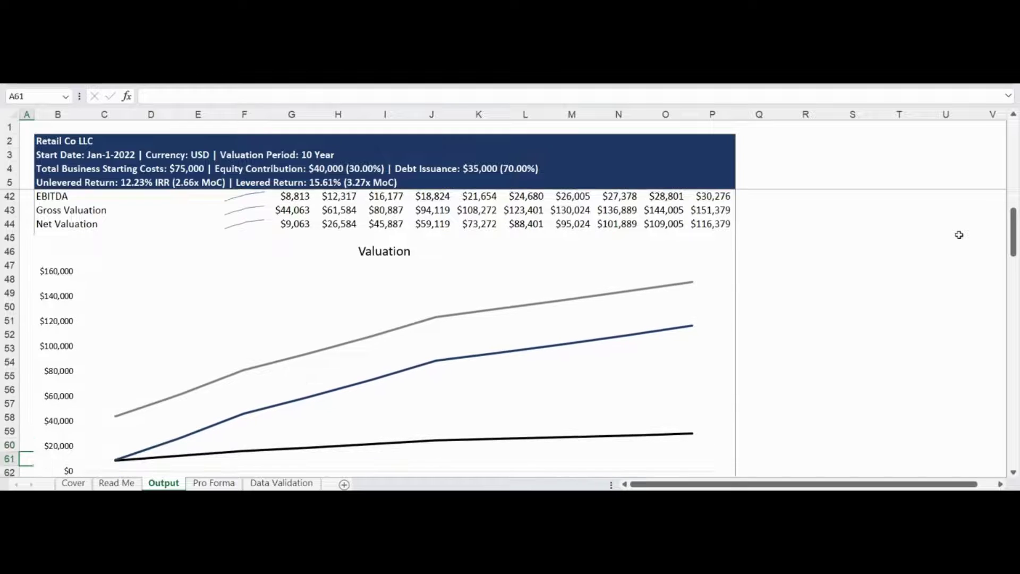
{"action": "key", "text": "Down"}
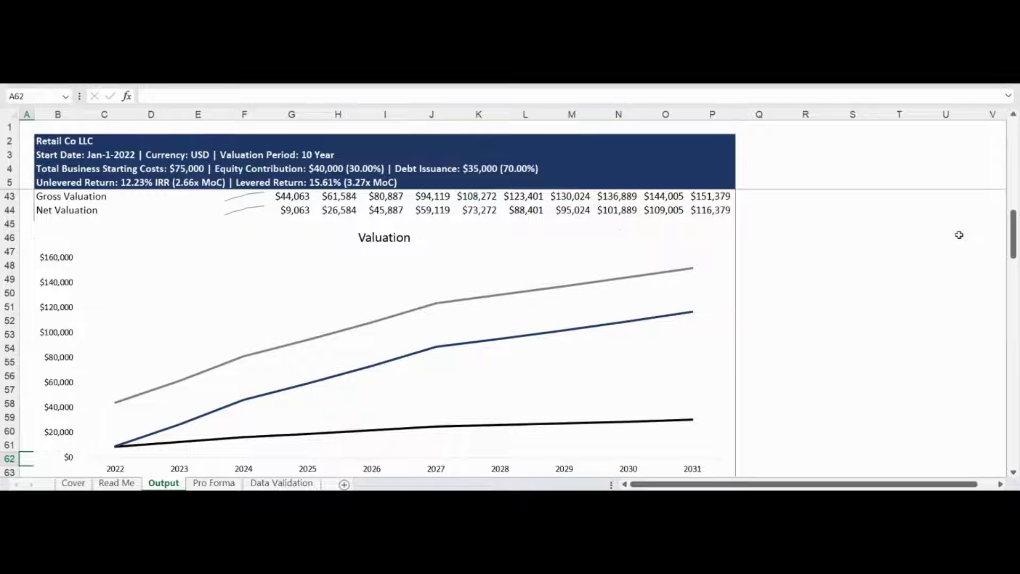
{"action": "key", "text": "Down"}
{"action": "key", "text": "Down"}
{"action": "key", "text": "Down"}
{"action": "key", "text": "Down"}
{"action": "key", "text": "Down"}
{"action": "key", "text": "Down"}
{"action": "key", "text": "Down"}
{"action": "key", "text": "Down"}
{"action": "key", "text": "Down"}
{"action": "key", "text": "Down"}
{"action": "key", "text": "Down"}
{"action": "key", "text": "Down"}
{"action": "key", "text": "Down"}
{"action": "key", "text": "Down"}
{"action": "key", "text": "Down"}
{"action": "key", "text": "Down"}
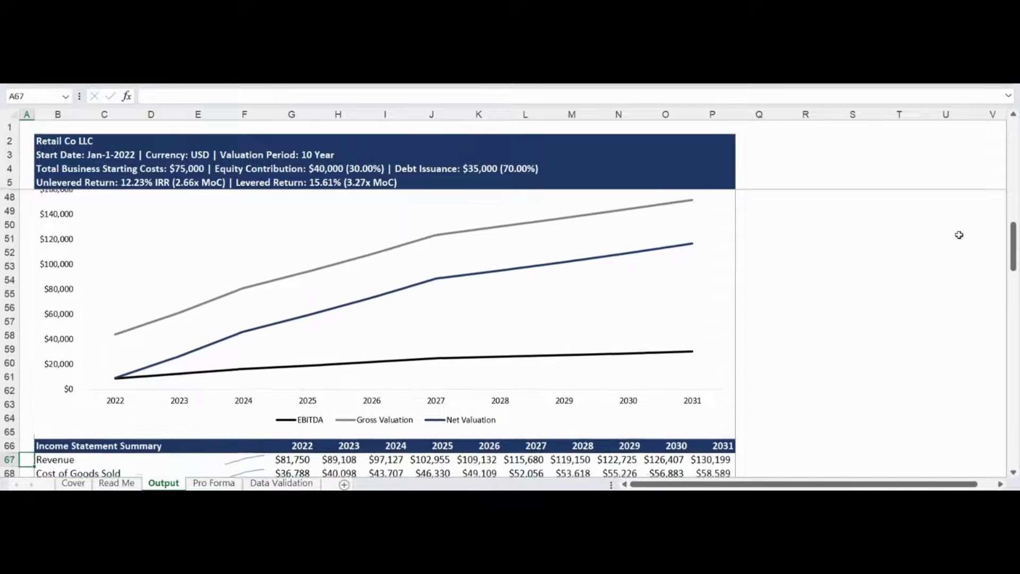
- Review the Income Statement Summary and Earnings Trend chart, reaching assets of $127,789 by 2031
{"action": "key", "text": "Down"}
{"action": "key", "text": "Down"}
{"action": "key", "text": "Down"}
{"action": "key", "text": "Down"}
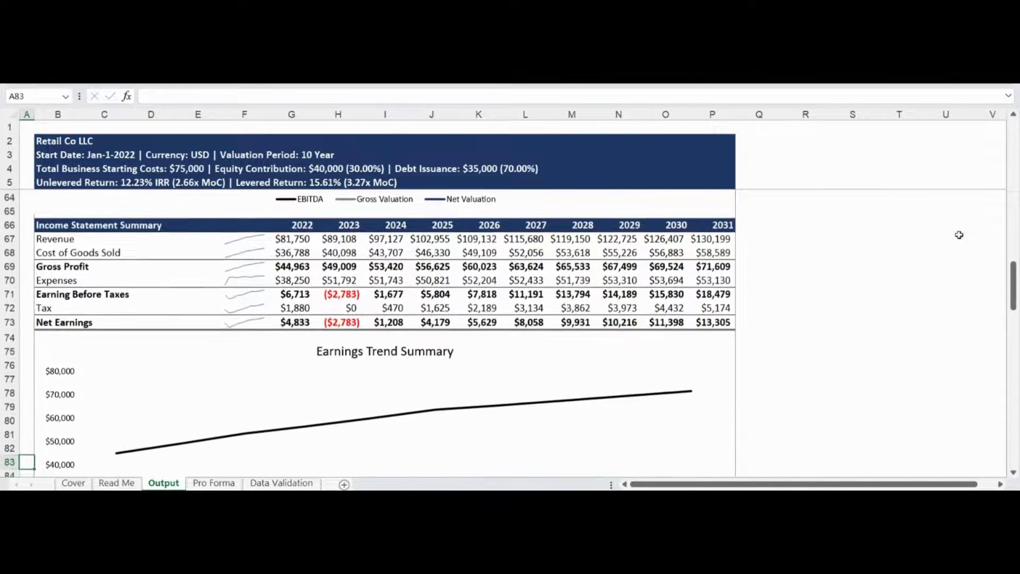
{"action": "key", "text": "Up"}
{"action": "key", "text": "Up"}
{"action": "key", "text": "Up"}
{"action": "key", "text": "Up"}
{"action": "key", "text": "Up"}
{"action": "key", "text": "Up"}
{"action": "key", "text": "Up"}
{"action": "key", "text": "Up"}
{"action": "key", "text": "Up"}
{"action": "key", "text": "Up"}
{"action": "key", "text": "Up"}
{"action": "key", "text": "Up"}
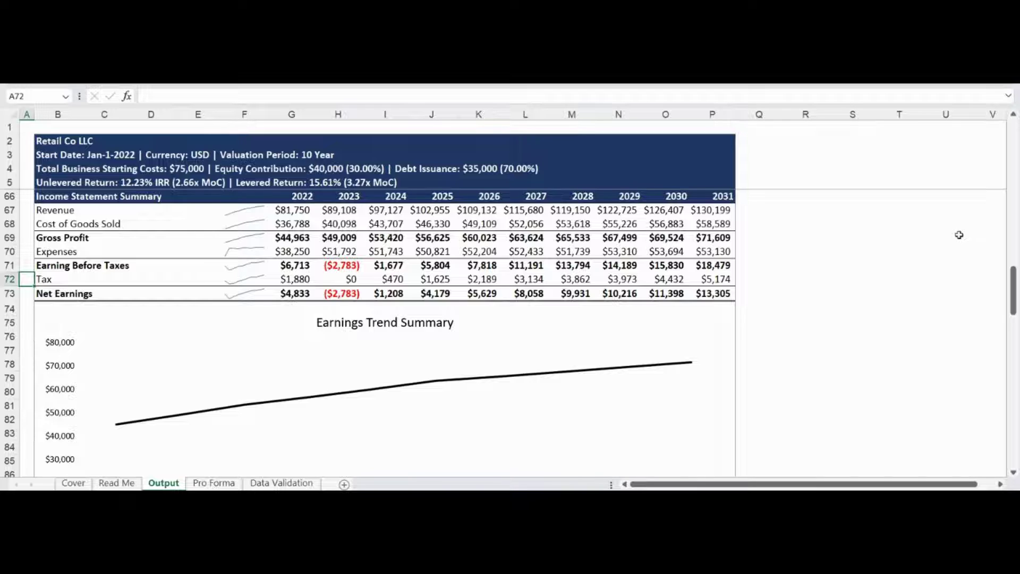
{"action": "key", "text": "Down"}
{"action": "key", "text": "Down"}
{"action": "key", "text": "Down"}
{"action": "key", "text": "Down"}
{"action": "key", "text": "Down"}
{"action": "key", "text": "Down"}
{"action": "key", "text": "Down"}
{"action": "key", "text": "Down"}
{"action": "key", "text": "Down"}
{"action": "key", "text": "Down"}
{"action": "key", "text": "Down"}
{"action": "key", "text": "Down"}
{"action": "key", "text": "Down"}
{"action": "key", "text": "Down"}
{"action": "key", "text": "Down"}
{"action": "key", "text": "Down"}
{"action": "key", "text": "Down"}
{"action": "key", "text": "Down"}
{"action": "key", "text": "Down"}
{"action": "key", "text": "Down"}
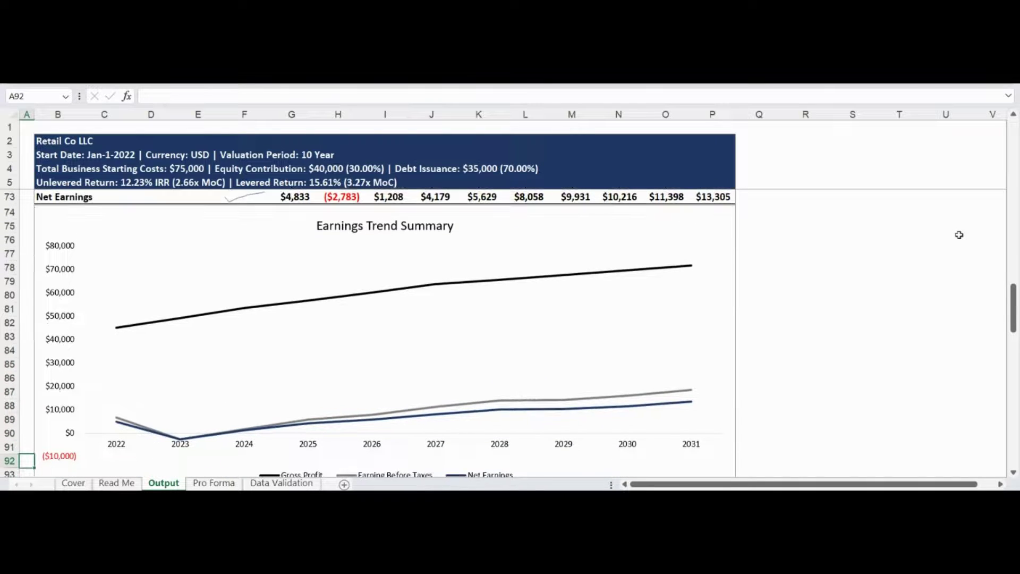
{"action": "key", "text": "Down"}
{"action": "key", "text": "Down"}
{"action": "key", "text": "Down"}
{"action": "key", "text": "Down"}
{"action": "key", "text": "Down"}
{"action": "key", "text": "Down"}
{"action": "key", "text": "Down"}
{"action": "key", "text": "Down"}
{"action": "key", "text": "Down"}
{"action": "key", "text": "Down"}
{"action": "key", "text": "Down"}
{"action": "key", "text": "Down"}
{"action": "key", "text": "Down"}
{"action": "key", "text": "Down"}
{"action": "key", "text": "Down"}
{"action": "key", "text": "Down"}
{"action": "key", "text": "Down"}
{"action": "key", "text": "Down"}
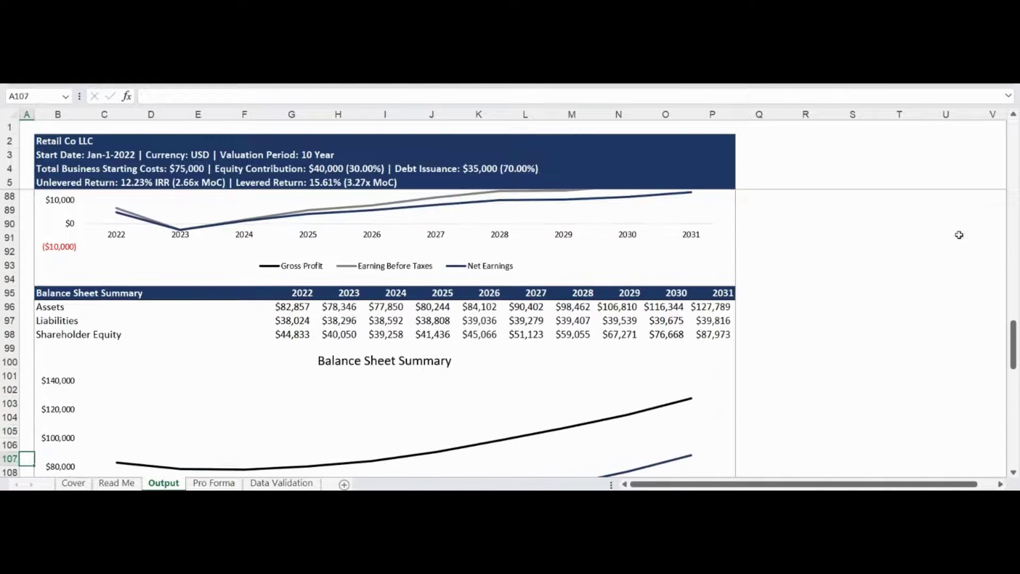
- Navigate column A past the Balance Sheet Summary chart to the Cash Flow Summary's Operating Cash Flow row
{"action": "scroll", "coordinate": [959, 235], "scroll_direction": "down", "scroll_amount": 1}
{"action": "key", "text": "Up"}
{"action": "key", "text": "Up"}
{"action": "key", "text": "Up"}
{"action": "key", "text": "Up"}
{"action": "key", "text": "Up"}
{"action": "key", "text": "Up"}
{"action": "key", "text": "Up"}
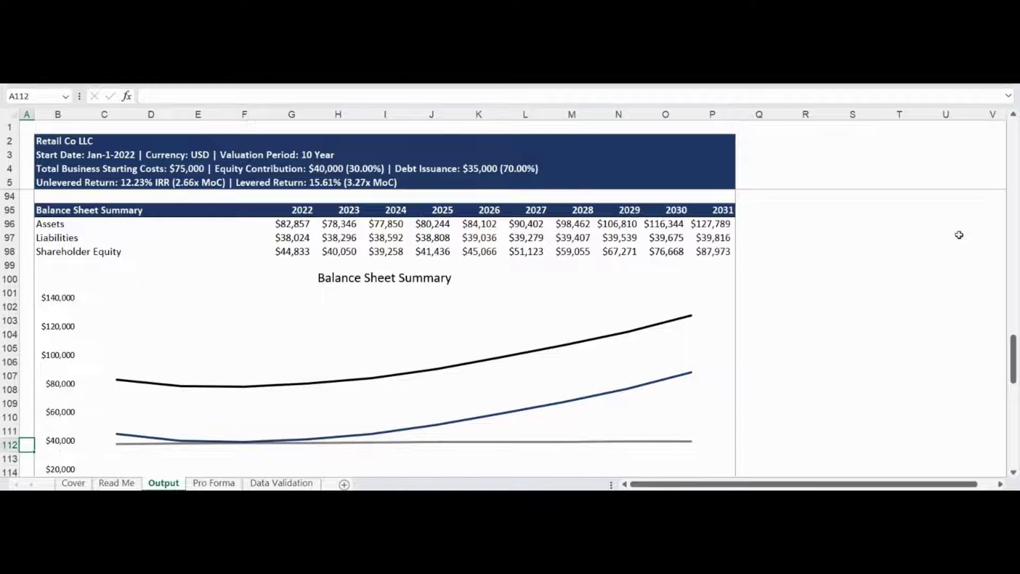
{"action": "key", "text": "Up"}
{"action": "key", "text": "Up"}
{"action": "key", "text": "Up"}
{"action": "key", "text": "Up"}
{"action": "key", "text": "Up"}
{"action": "key", "text": "Up"}
{"action": "key", "text": "Up"}
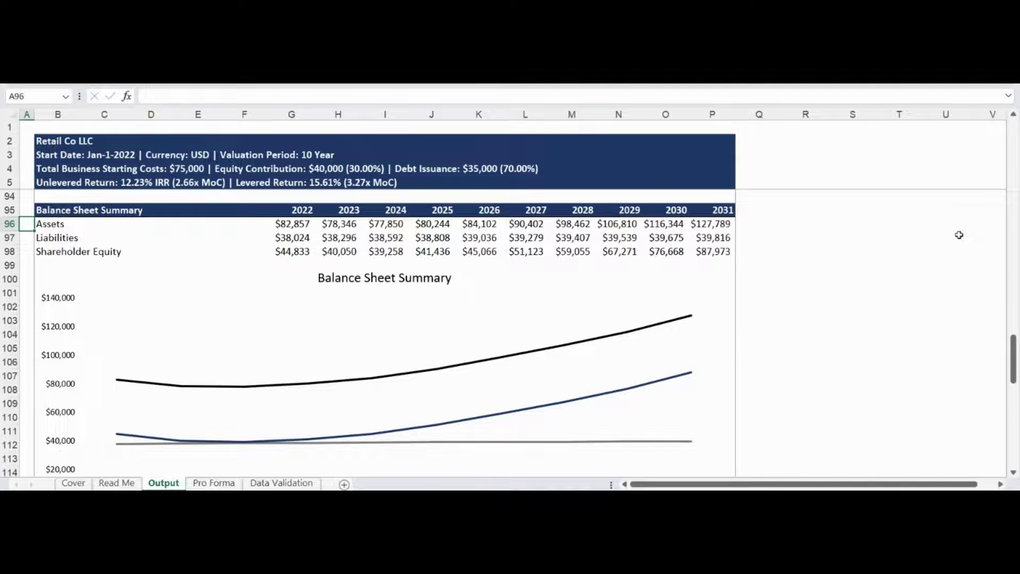
{"action": "key", "text": "Down"}
{"action": "key", "text": "Down"}
{"action": "key", "text": "Down"}
{"action": "key", "text": "Down"}
{"action": "key", "text": "Down"}
{"action": "key", "text": "Down"}
{"action": "key", "text": "Down"}
{"action": "key", "text": "Down"}
{"action": "key", "text": "Down"}
{"action": "key", "text": "Down"}
{"action": "key", "text": "Down"}
{"action": "key", "text": "Down"}
{"action": "key", "text": "Down"}
{"action": "key", "text": "Down"}
{"action": "key", "text": "Down"}
{"action": "key", "text": "Down"}
{"action": "key", "text": "Down"}
{"action": "key", "text": "Down"}
{"action": "key", "text": "Down"}
{"action": "key", "text": "Down"}
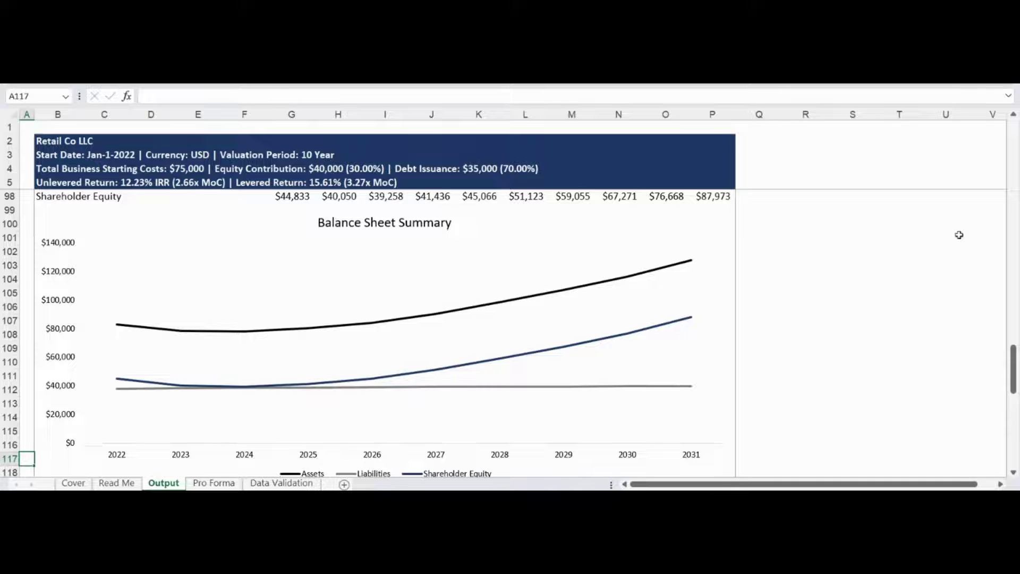
{"action": "key", "text": "Down"}
{"action": "key", "text": "Down"}
{"action": "key", "text": "Down"}
{"action": "key", "text": "Down"}
{"action": "key", "text": "Down"}
{"action": "key", "text": "Down"}
{"action": "key", "text": "Down"}
{"action": "key", "text": "Down"}
{"action": "key", "text": "Down"}
{"action": "key", "text": "Down"}
{"action": "key", "text": "Down"}
{"action": "key", "text": "Down"}
{"action": "key", "text": "Down"}
{"action": "key", "text": "Down"}
{"action": "key", "text": "Down"}
{"action": "key", "text": "Down"}
{"action": "key", "text": "Down"}
{"action": "key", "text": "Down"}
{"action": "key", "text": "Down"}
{"action": "key", "text": "Down"}
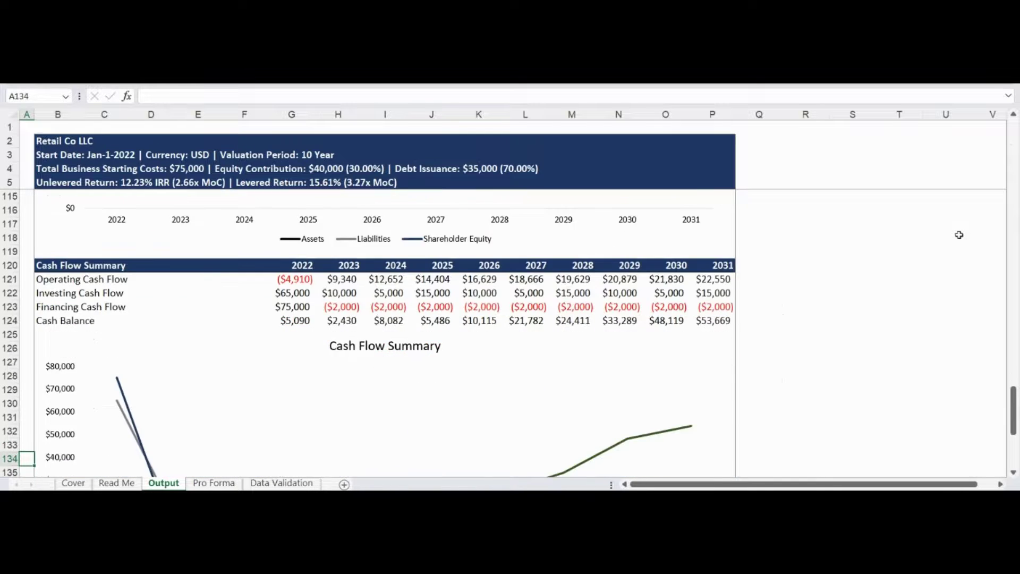
{"action": "key", "text": "Down"}
{"action": "key", "text": "Up"}
{"action": "key", "text": "Up"}
{"action": "key", "text": "Up"}
{"action": "key", "text": "Up"}
{"action": "key", "text": "Up"}
{"action": "key", "text": "Up"}
{"action": "key", "text": "Up"}
{"action": "key", "text": "Up"}
{"action": "key", "text": "Up"}
{"action": "key", "text": "Up"}
{"action": "key", "text": "Up"}
{"action": "key", "text": "Up"}
{"action": "key", "text": "Up"}
{"action": "key", "text": "Up"}
{"action": "key", "text": "Up"}
{"action": "key", "text": "Up"}
{"action": "key", "text": "Up"}
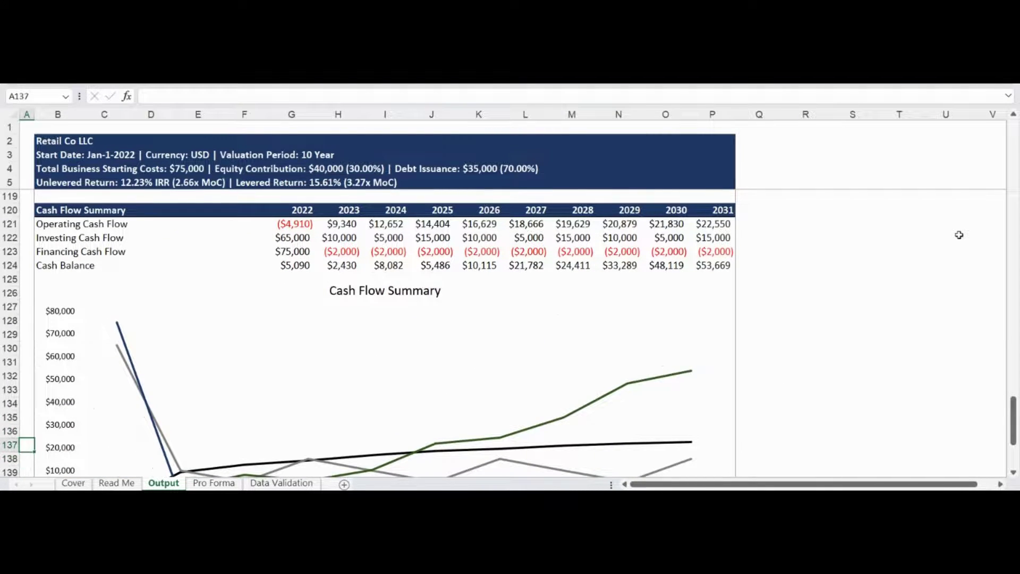